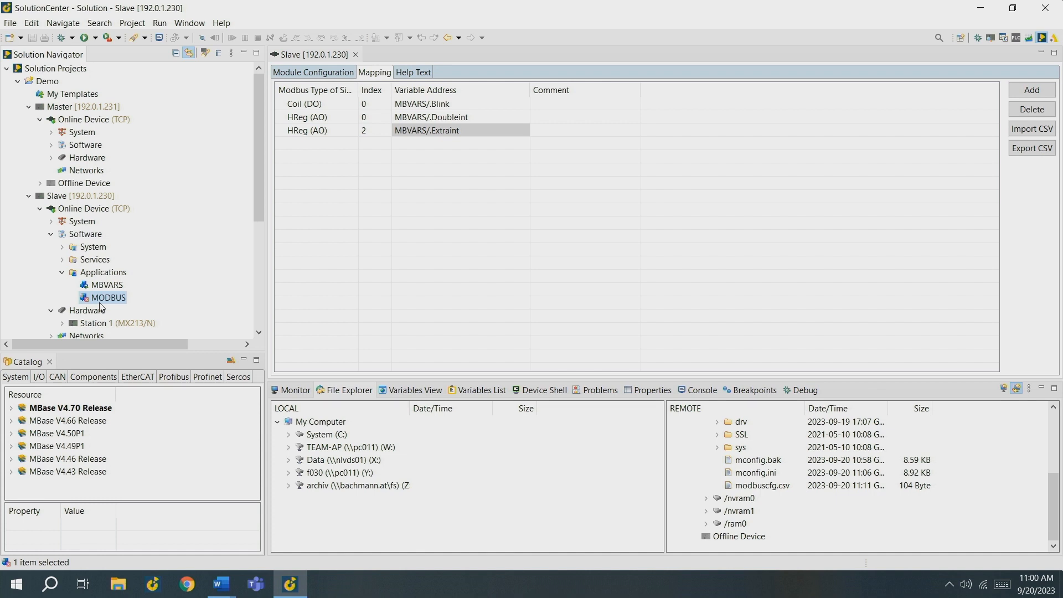
# Step: Add a new MBM201 fieldbus hardware module to Station 1 of the Master's online device and proceed to its configuration
pyautogui.click(52, 158)
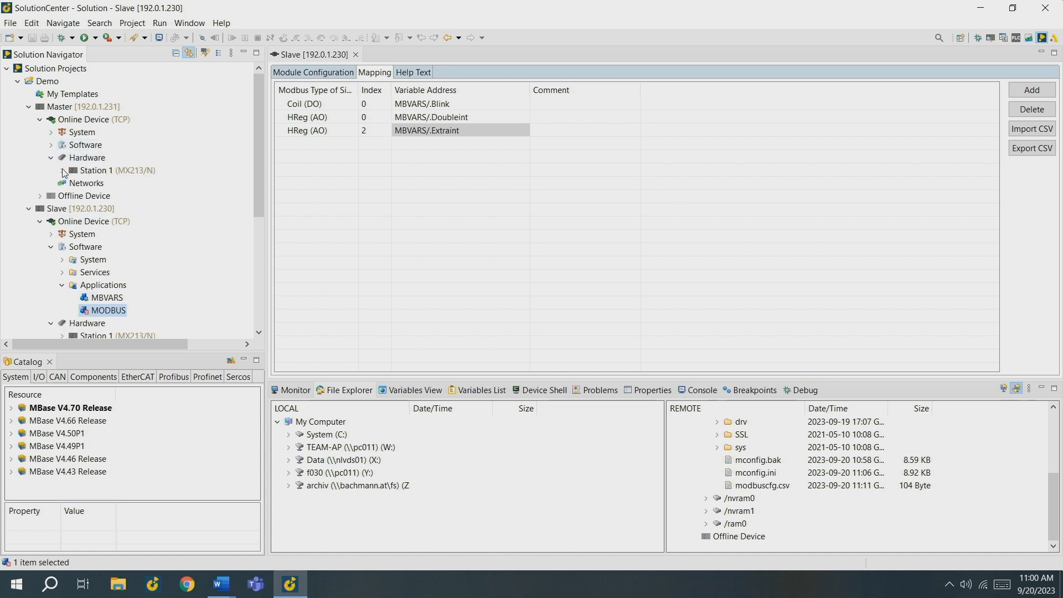
pyautogui.click(62, 170)
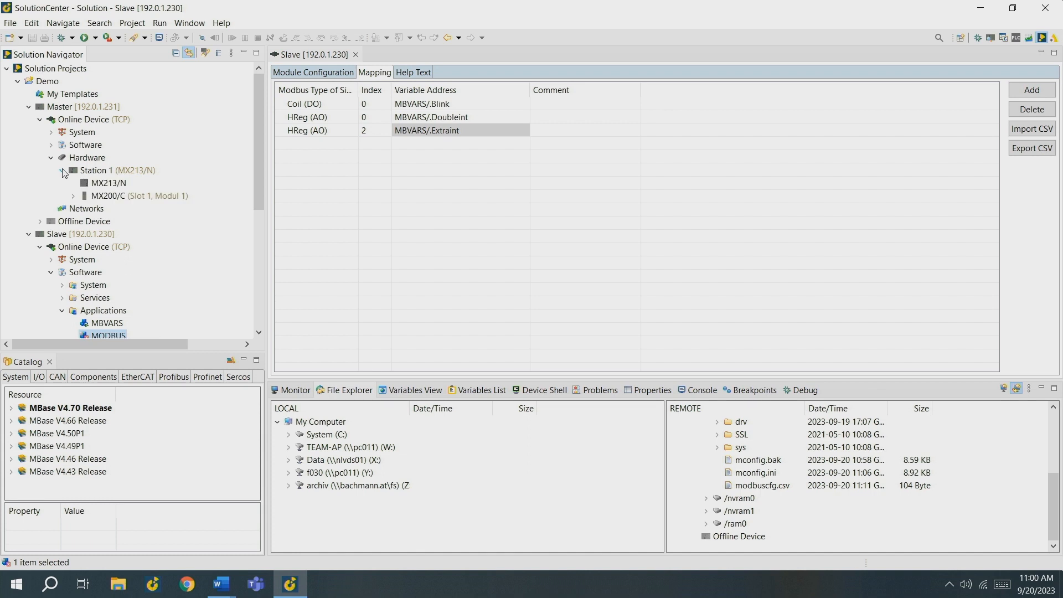
pyautogui.click(106, 173)
pyautogui.rightClick(105, 173)
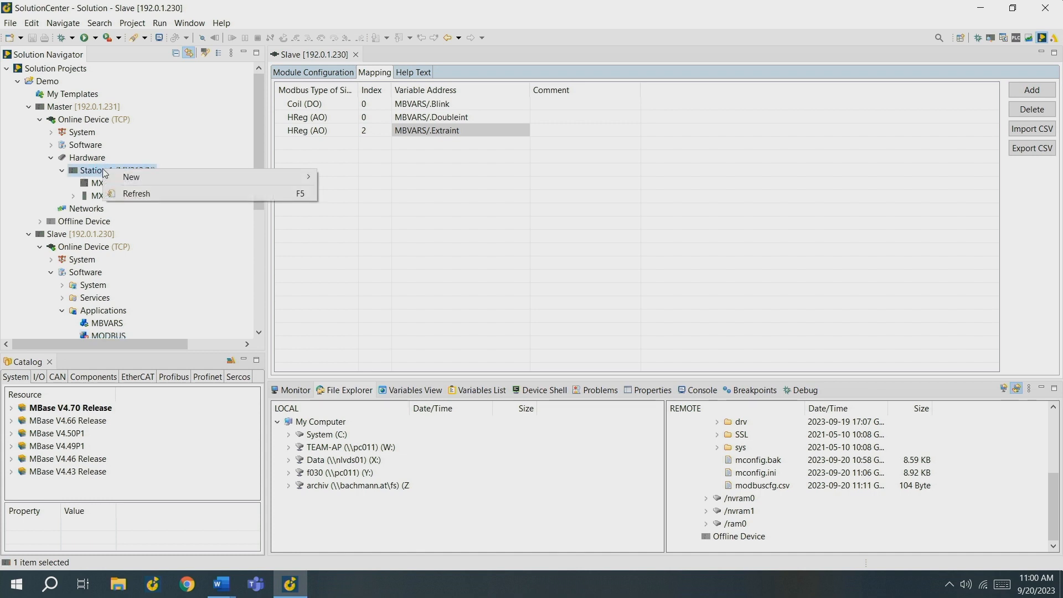
pyautogui.moveTo(130, 177)
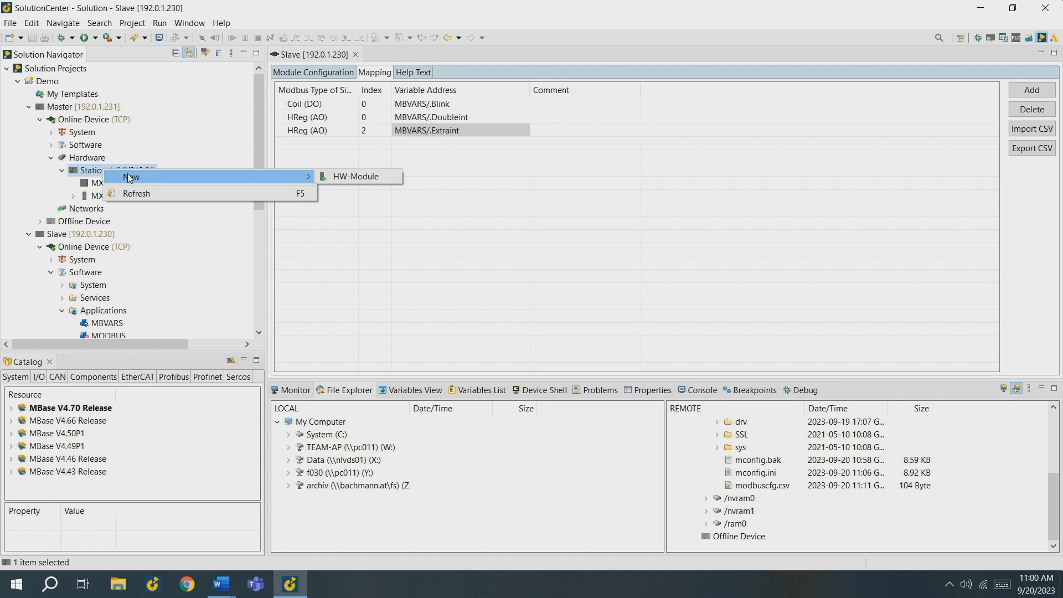
pyautogui.click(328, 180)
pyautogui.write('mbm')
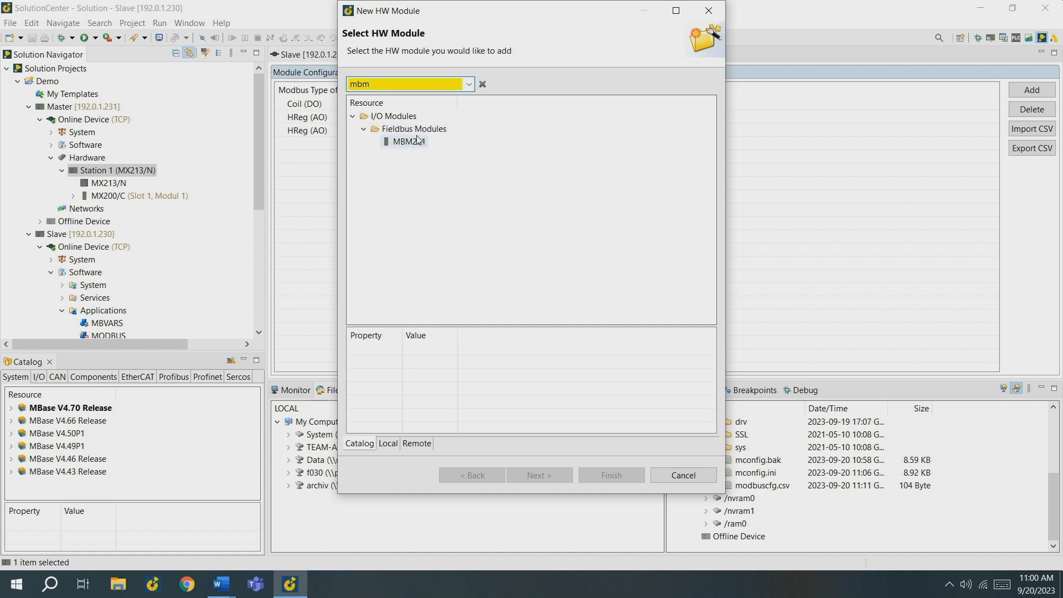
pyautogui.click(410, 141)
pyautogui.click(548, 476)
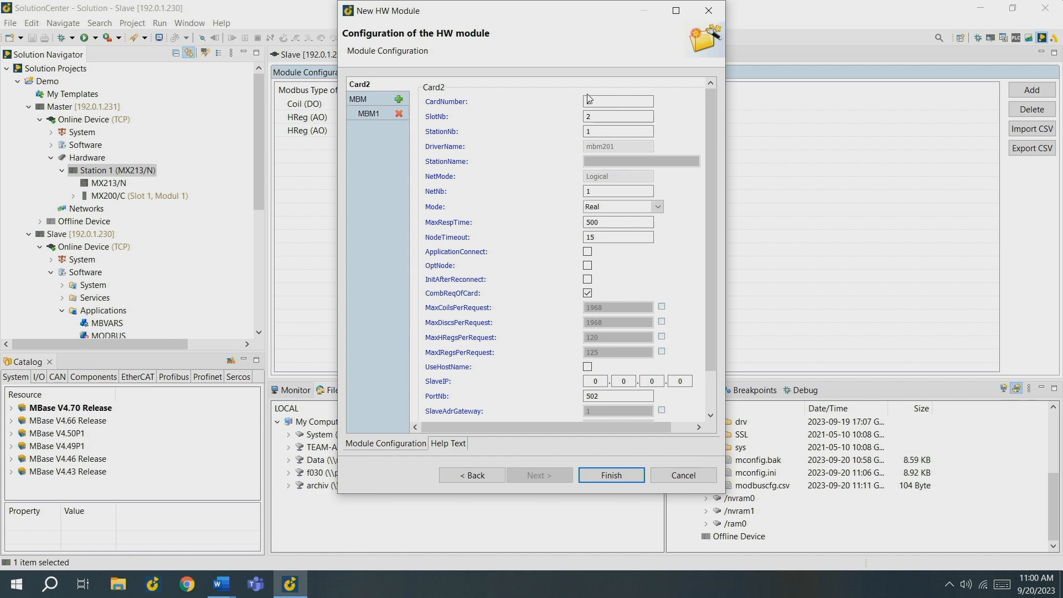
# Step: Set the new module's SlotNb to 15, keep its Mode as Real, and enable OptNode
pyautogui.doubleClick(602, 119)
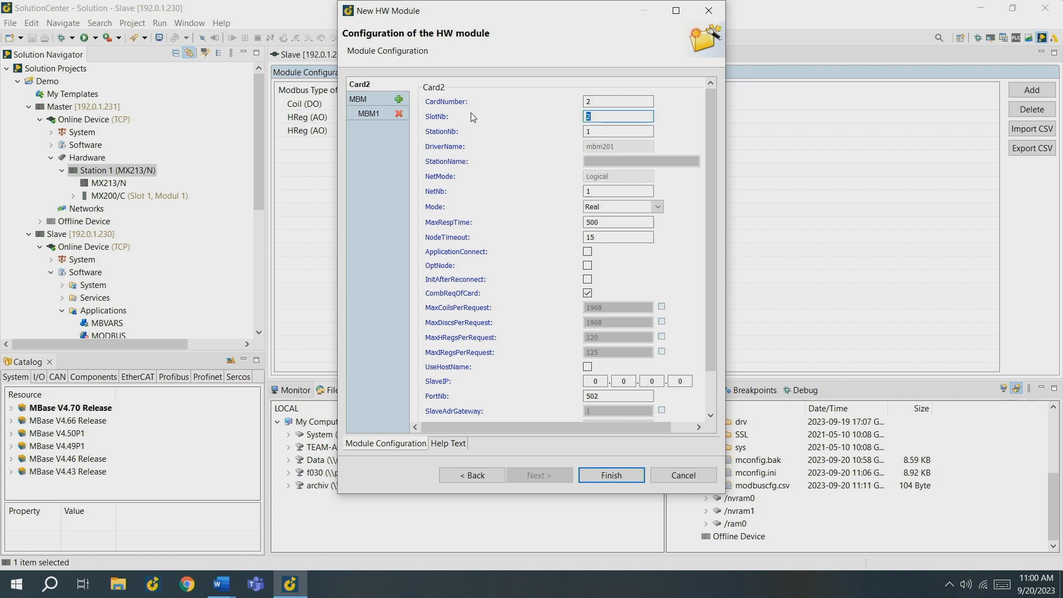
pyautogui.write('15')
pyautogui.click(617, 209)
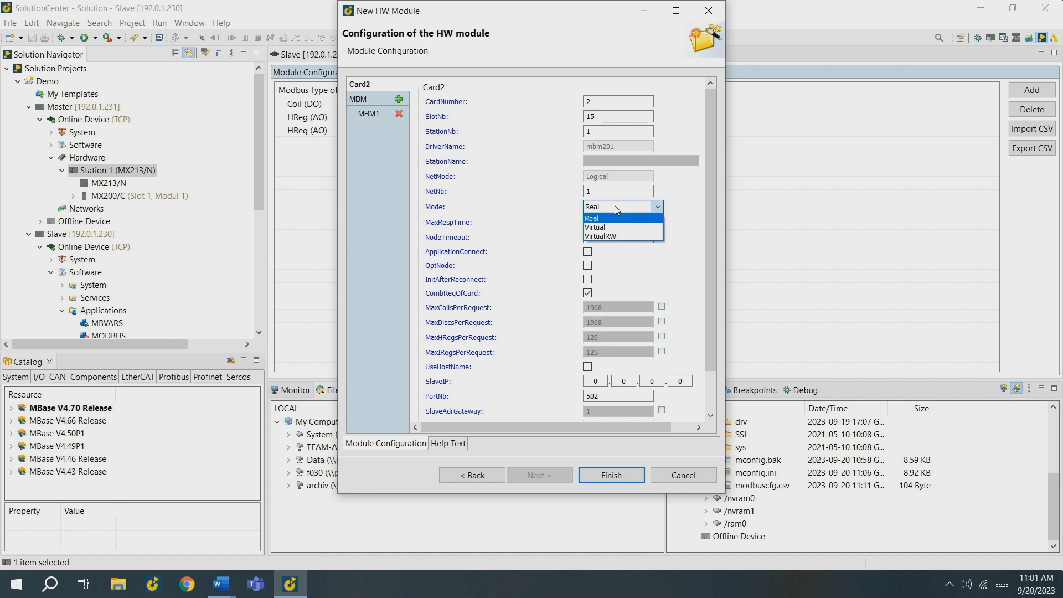
pyautogui.click(615, 206)
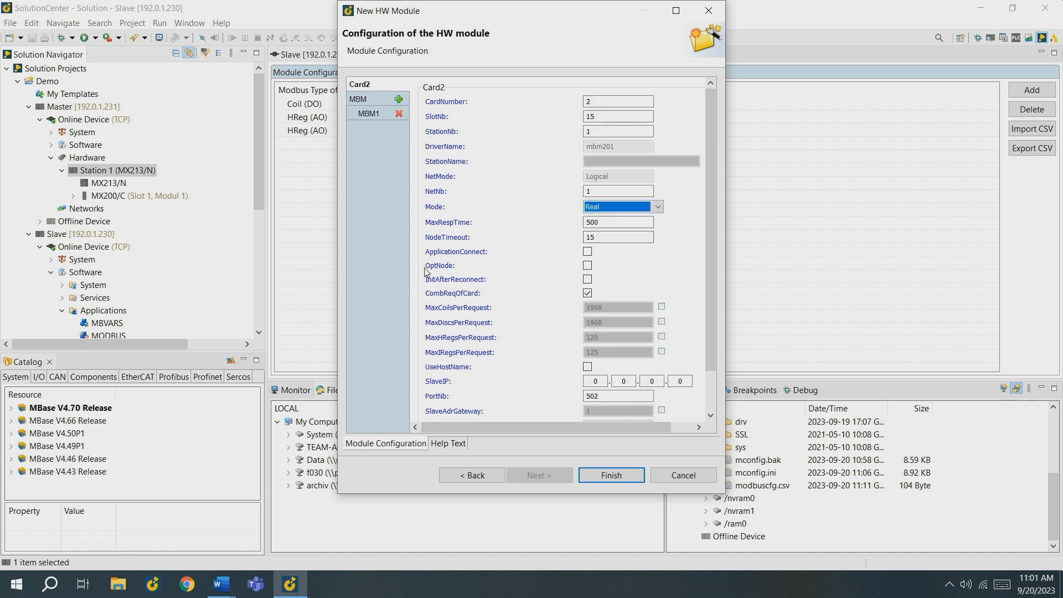
pyautogui.click(588, 268)
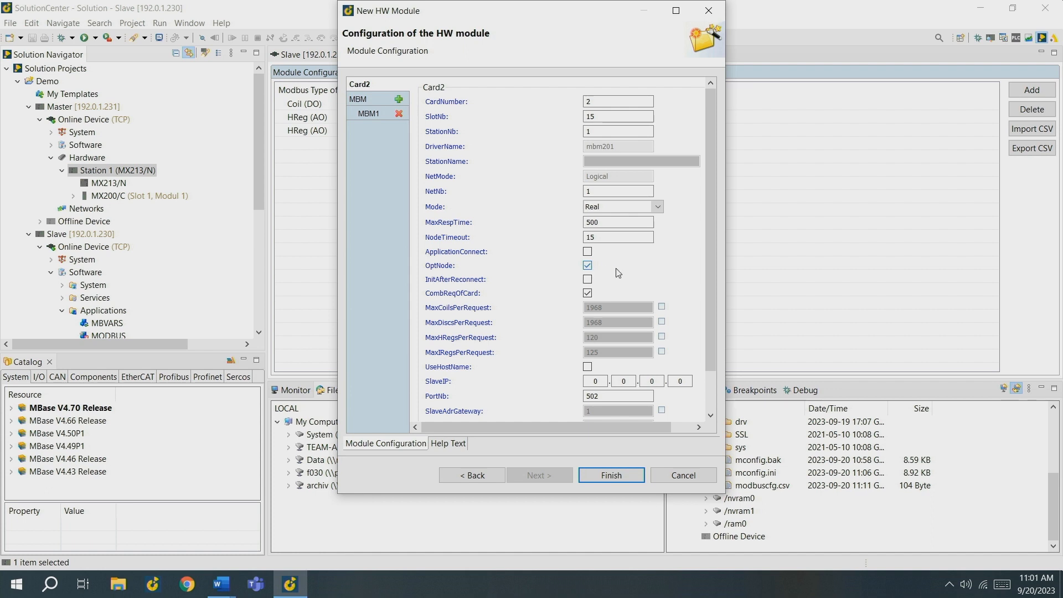
# Step: Set the module's SlaveIP address to 192.0.1.230
pyautogui.scroll(-3, 638, 287)
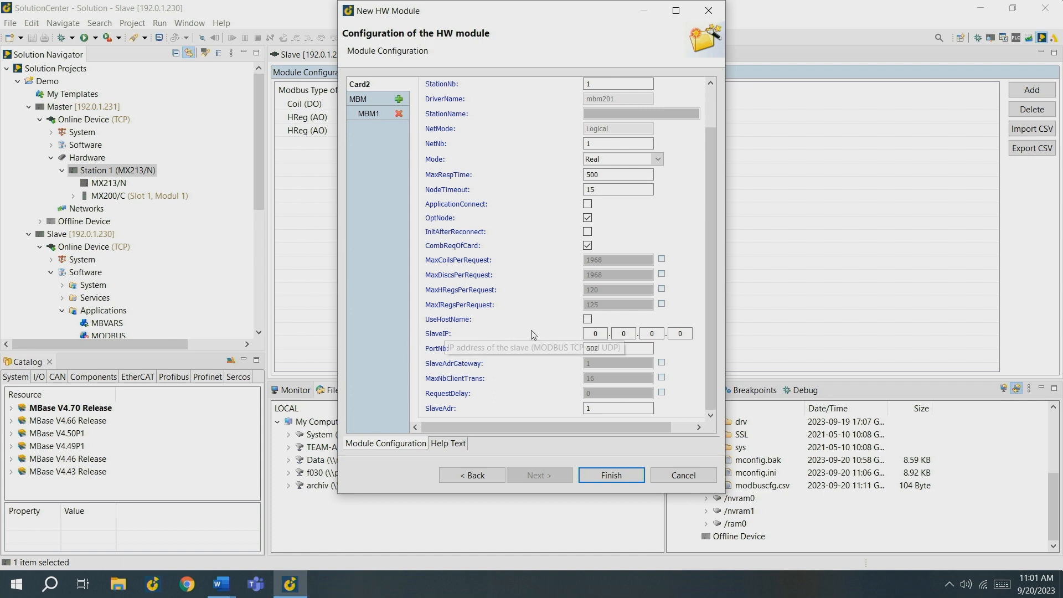
pyautogui.click(602, 336)
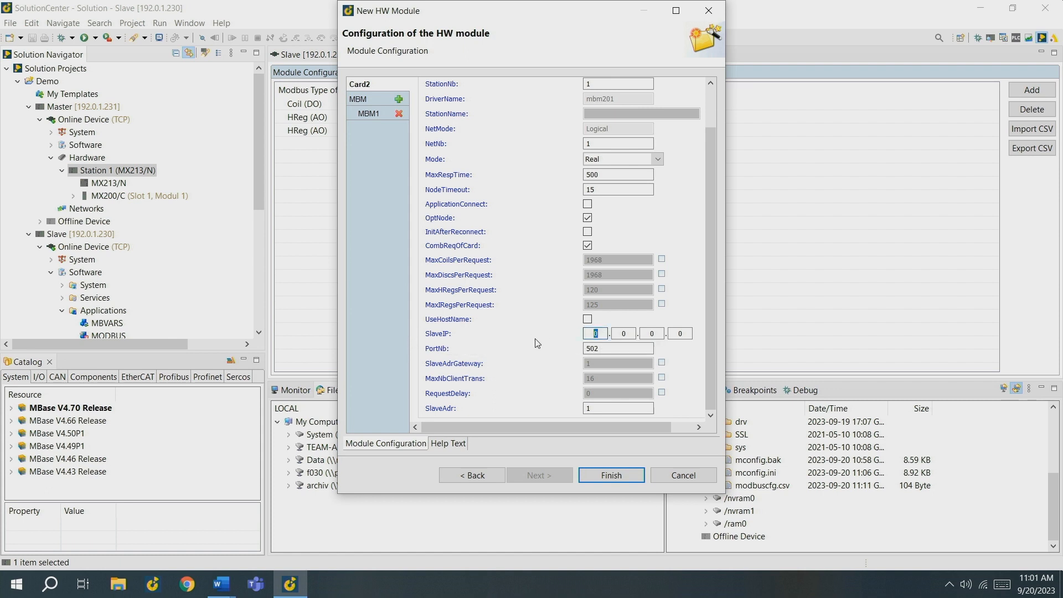
pyautogui.write('192.0')
pyautogui.press('.')
pyautogui.write('192')
pyautogui.press('.')
pyautogui.write('230')
# Step: Review the MBM1 settings, finish creating the module, and reboot the Master device to accept the configuration
pyautogui.click(370, 121)
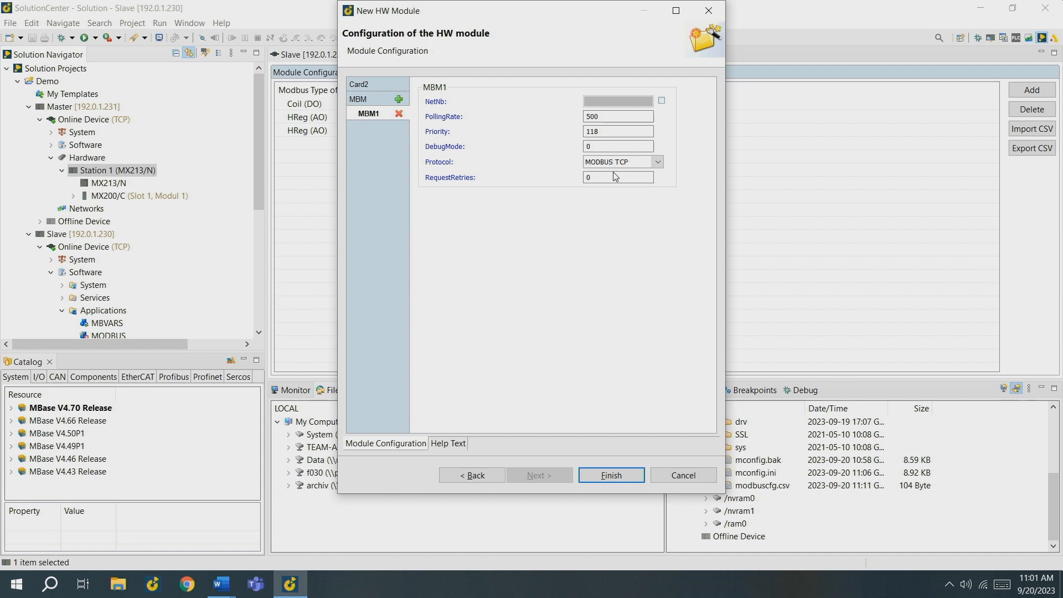
pyautogui.click(611, 477)
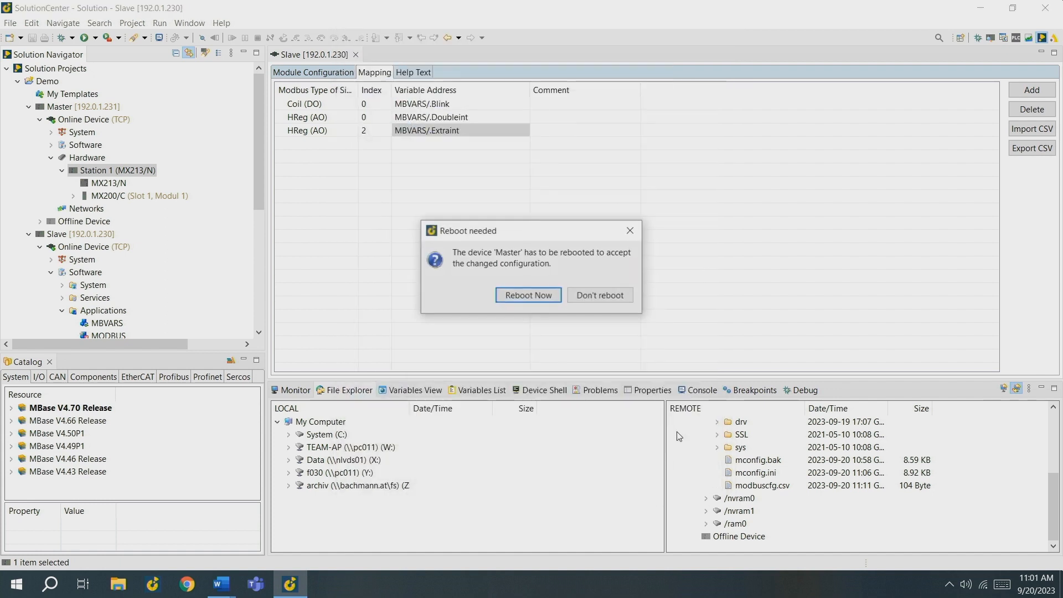
pyautogui.click(528, 295)
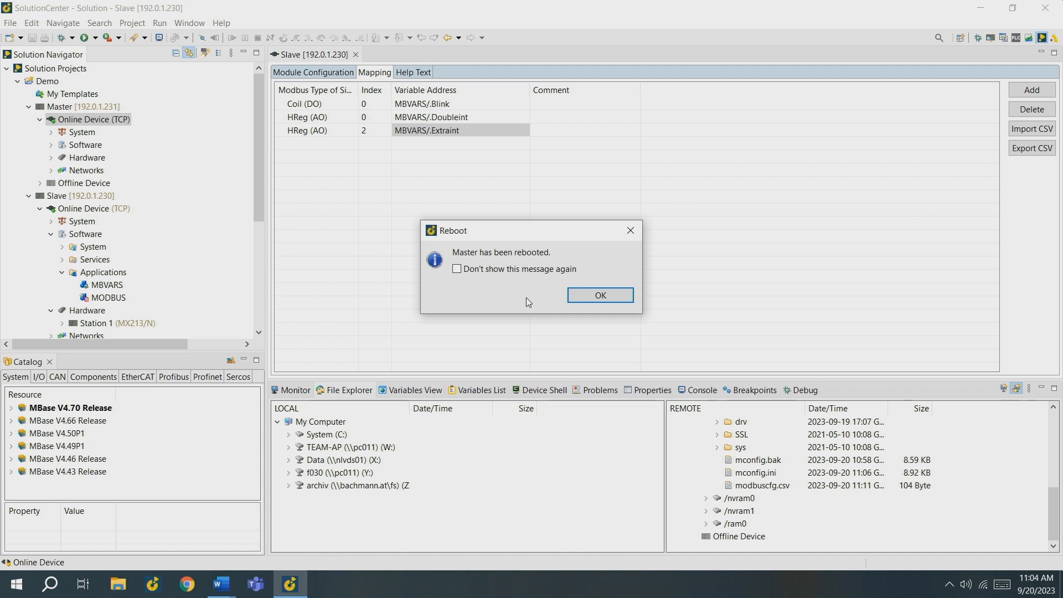
pyautogui.press('Return')
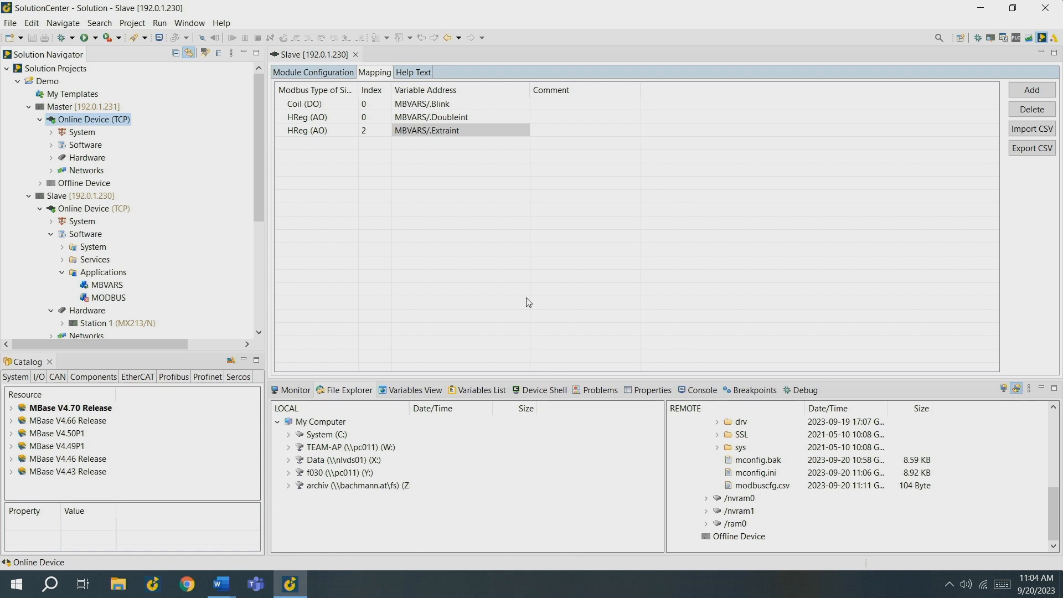
# Step: Open the channel list of S15_MBM201 under the Master's Modbus Net 1, Station 1, and start adding a channel
pyautogui.click(50, 170)
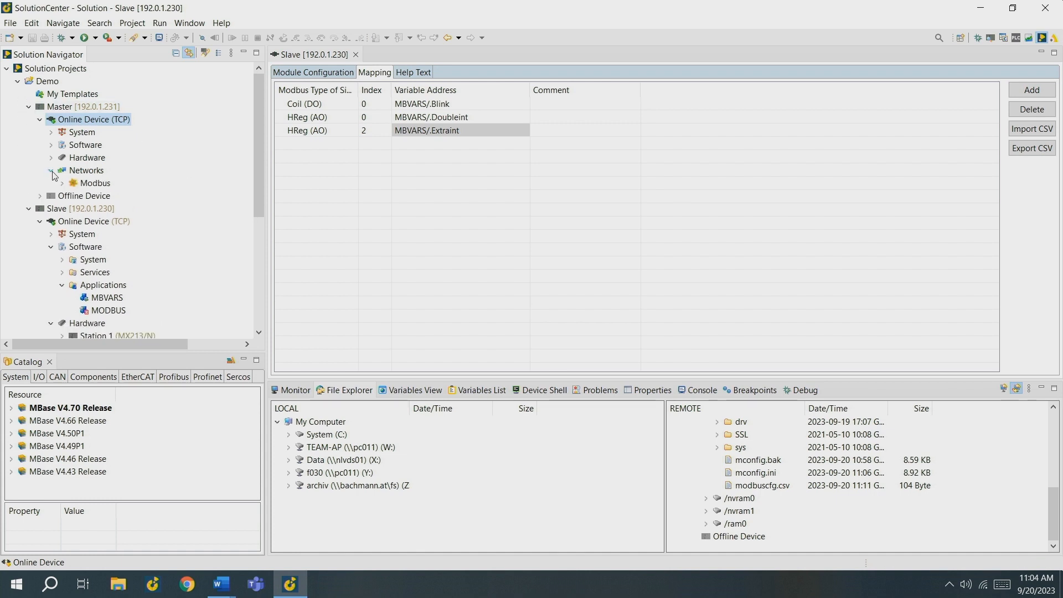
pyautogui.click(62, 183)
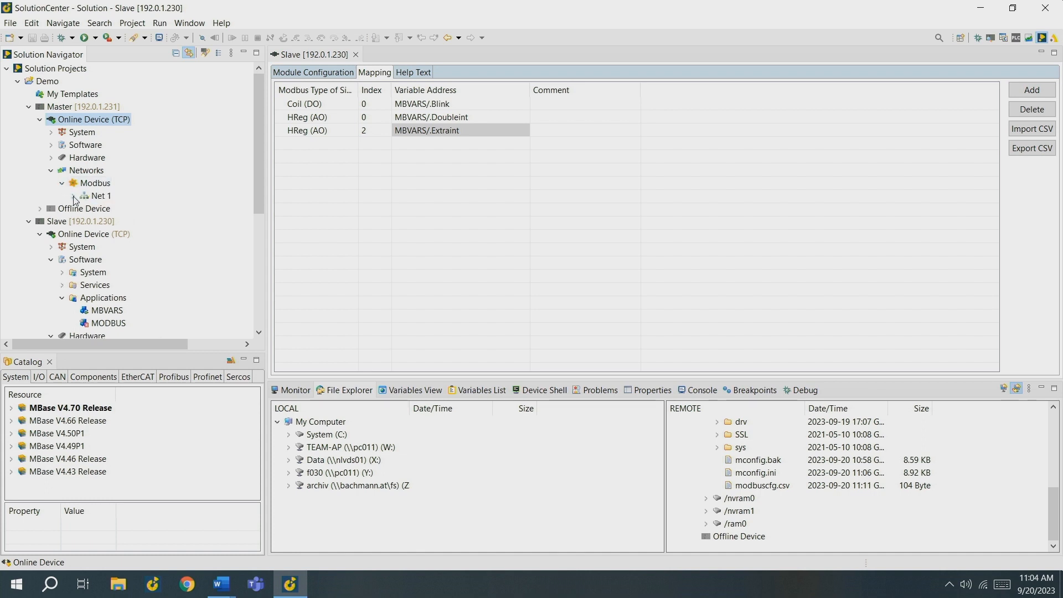
pyautogui.click(73, 196)
pyautogui.click(84, 208)
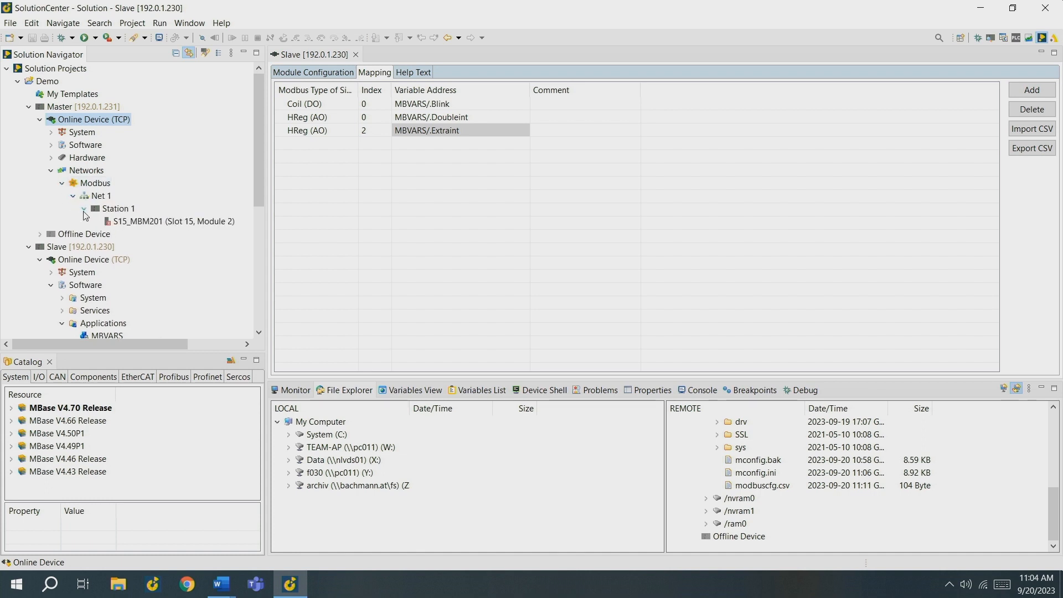
pyautogui.doubleClick(123, 222)
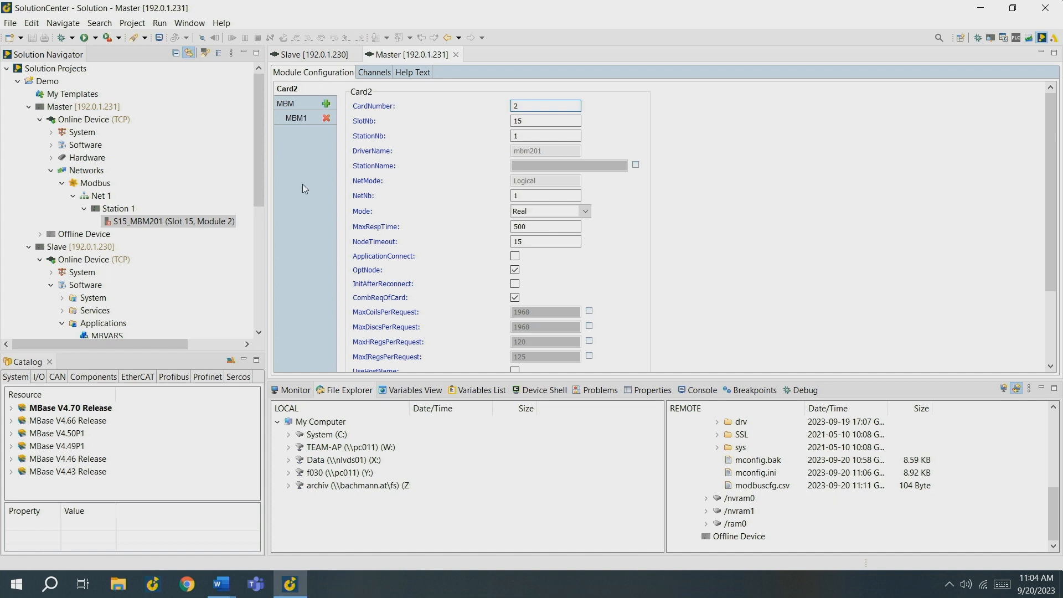
pyautogui.click(367, 75)
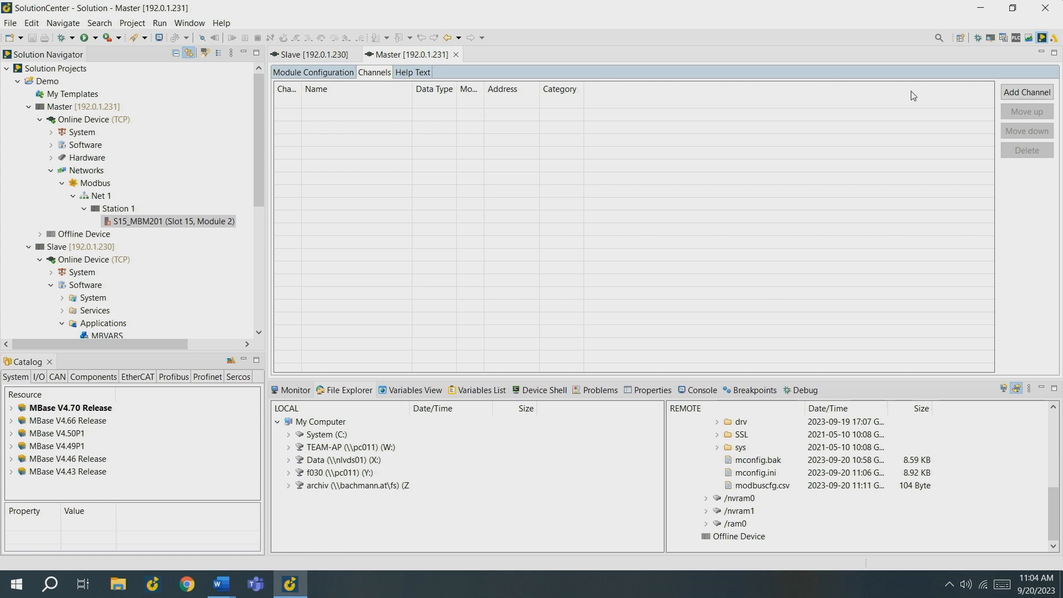
pyautogui.click(1013, 95)
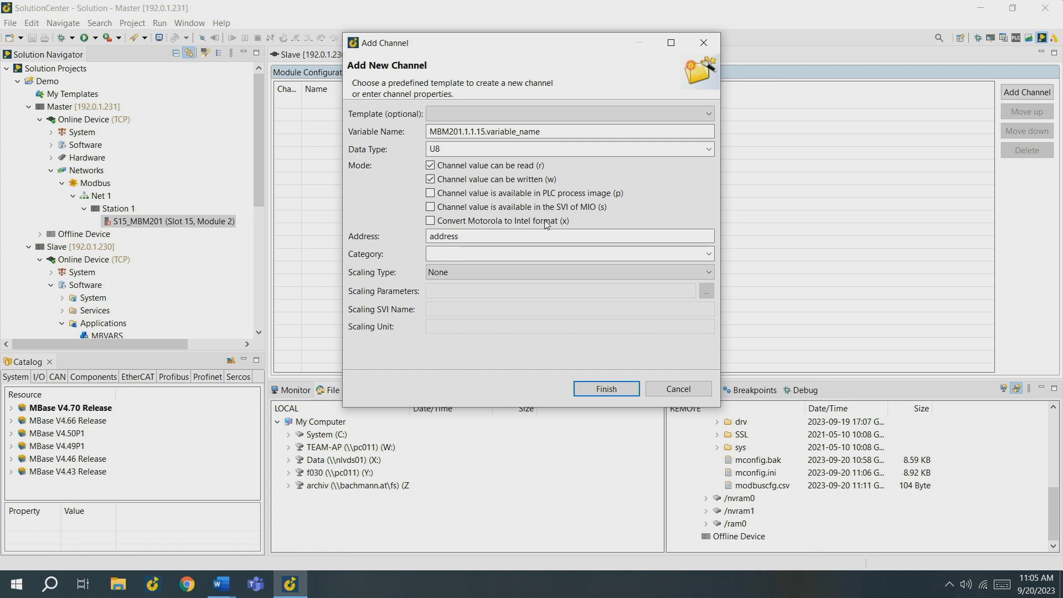
pyautogui.doubleClick(480, 239)
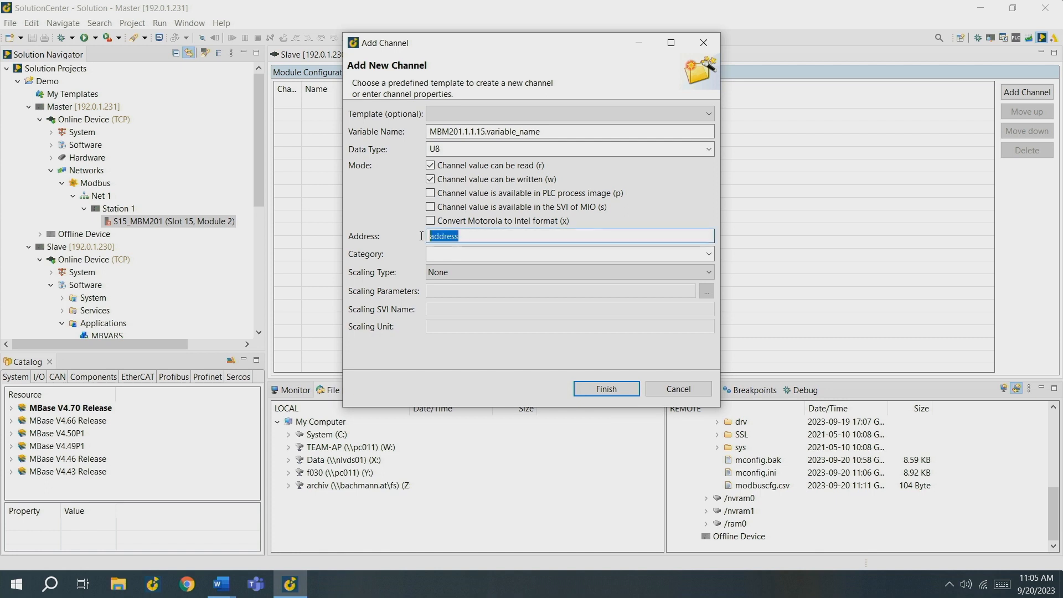
pyautogui.press('BackSpace')
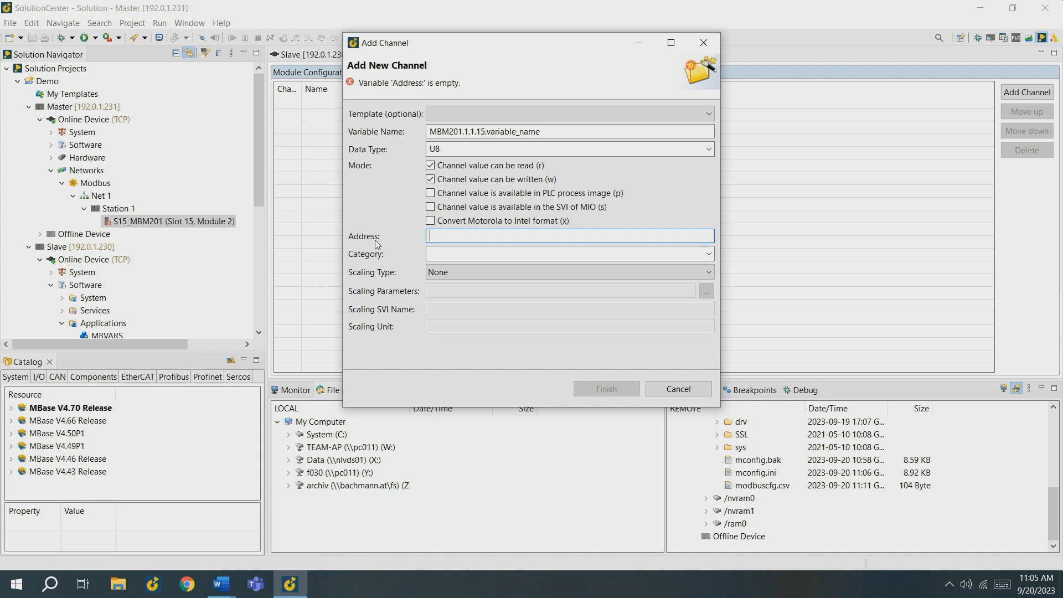
pyautogui.write('HREG')
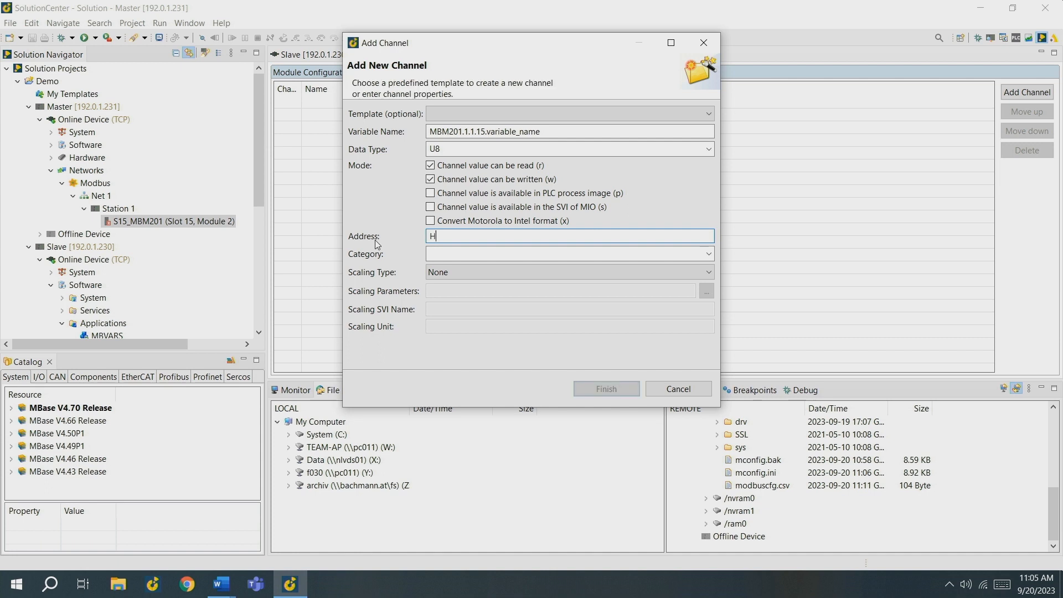
pyautogui.press('BackSpace')
pyautogui.press('BackSpace')
pyautogui.write('eg0')
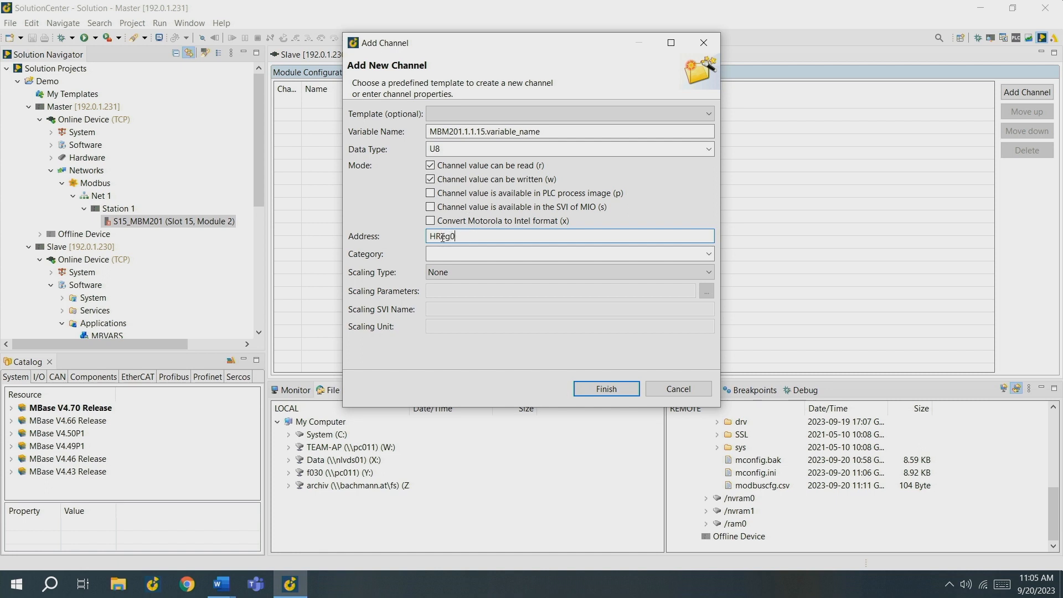
pyautogui.moveTo(443, 237); pyautogui.dragTo(426, 237)
pyautogui.write('hr')
pyautogui.press('BackSpace')
pyautogui.press('BackSpace')
pyautogui.write('HR')
pyautogui.moveTo(531, 235); pyautogui.dragTo(373, 246)
pyautogui.press('BackSpace')
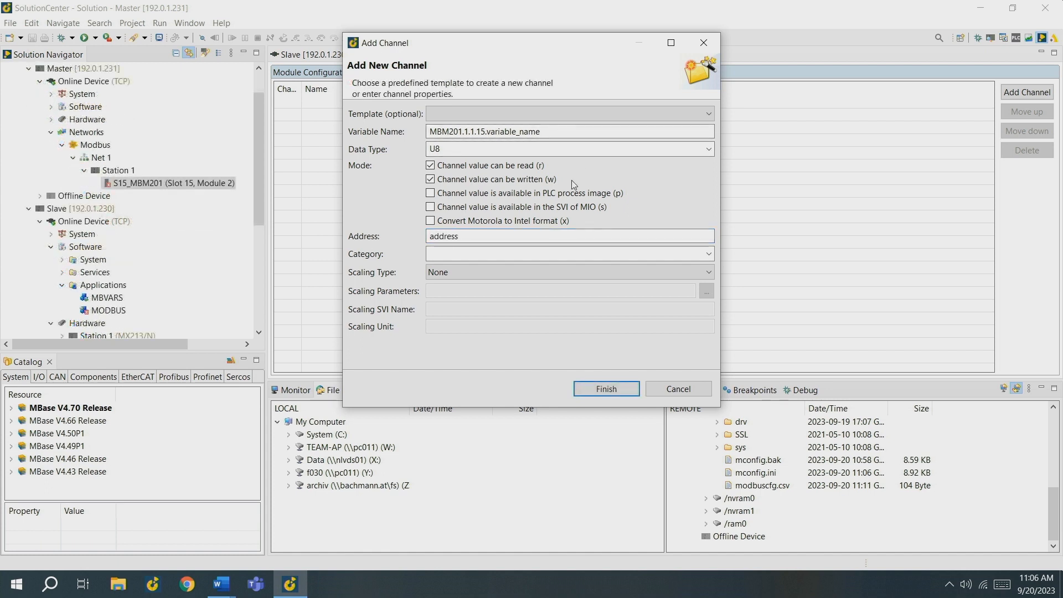
# Step: Add a channel with variable name MBM1, data type U8 and address Coil0
pyautogui.moveTo(553, 132); pyautogui.dragTo(246, 161)
pyautogui.write('M')
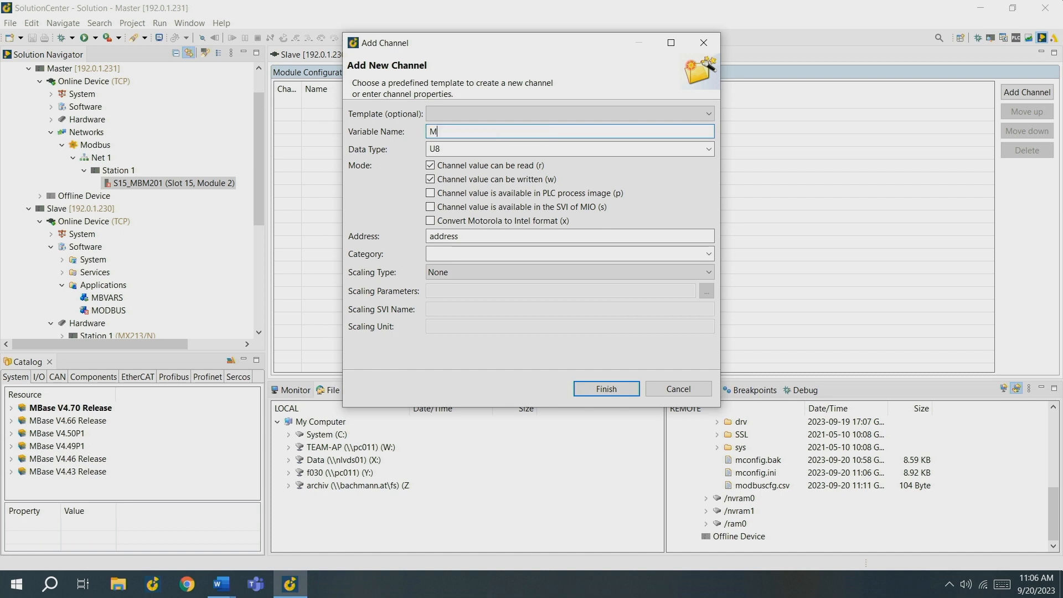
pyautogui.write('BM1')
pyautogui.click(708, 149)
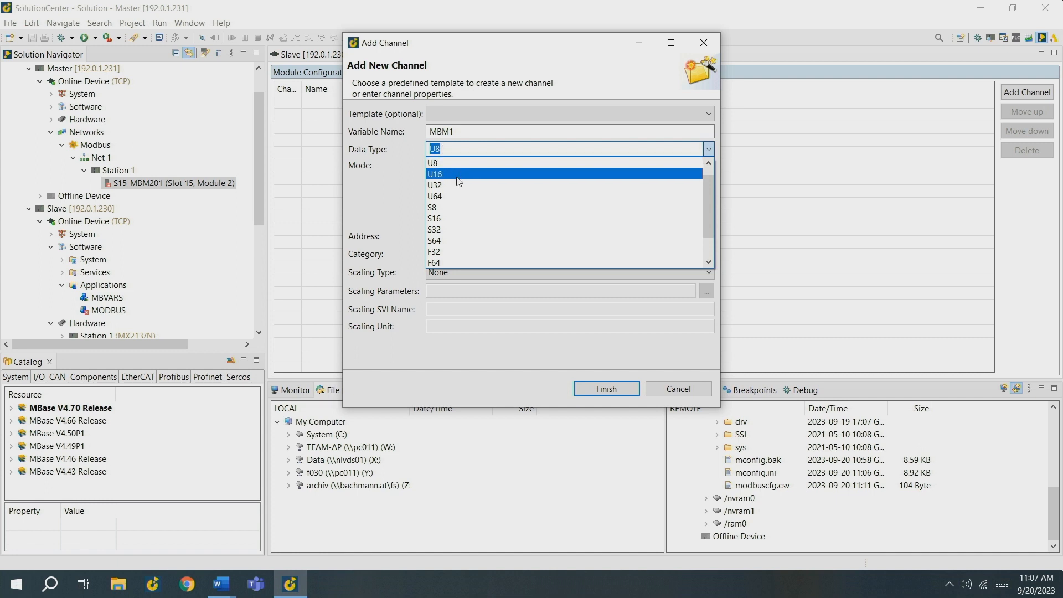
pyautogui.scroll(1, 469, 188)
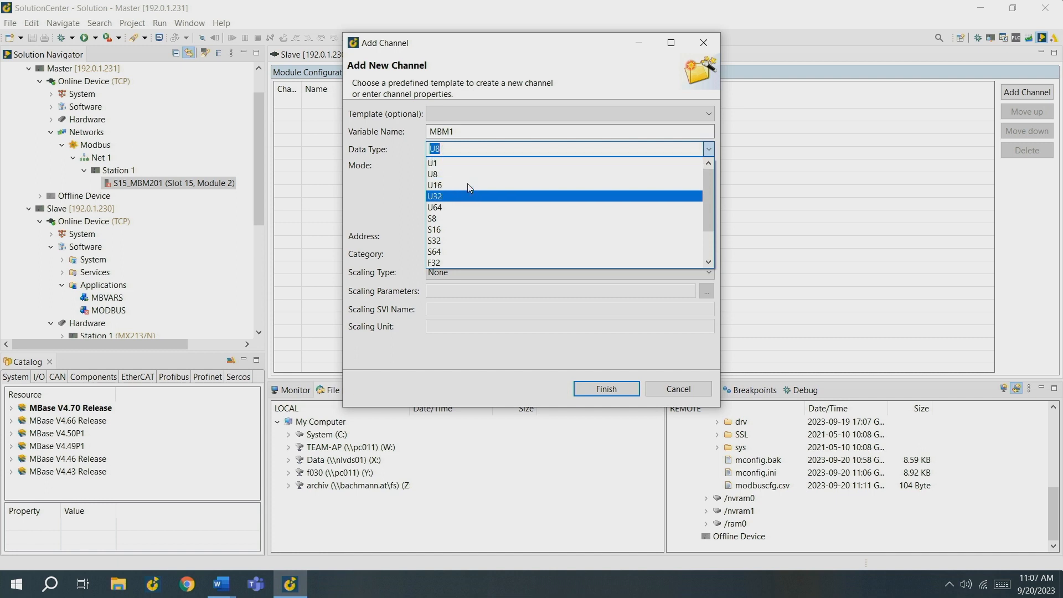
pyautogui.click(440, 174)
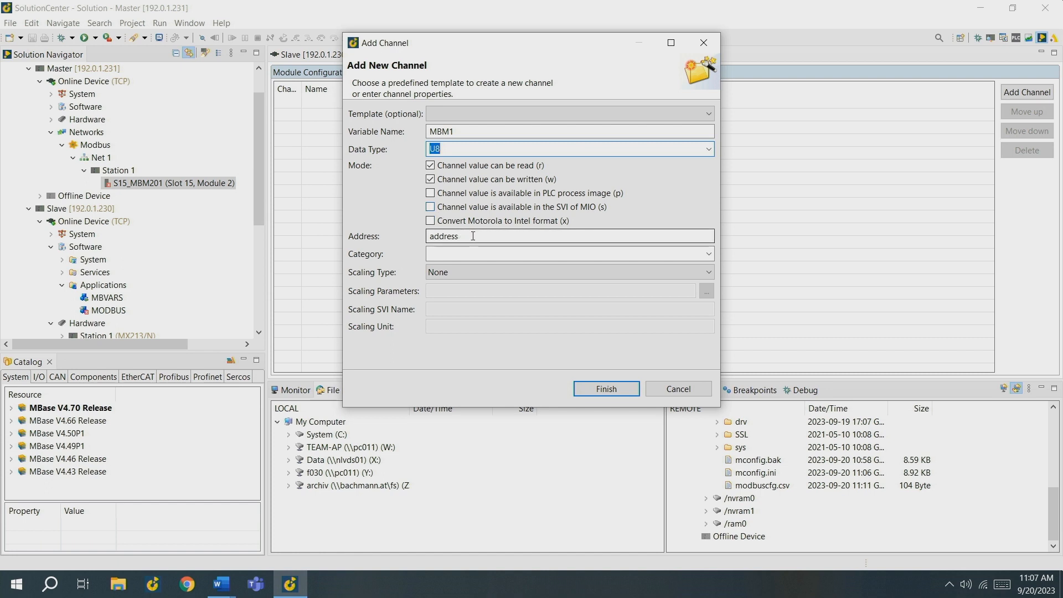
pyautogui.moveTo(472, 237); pyautogui.dragTo(338, 237)
pyautogui.write('Coil0')
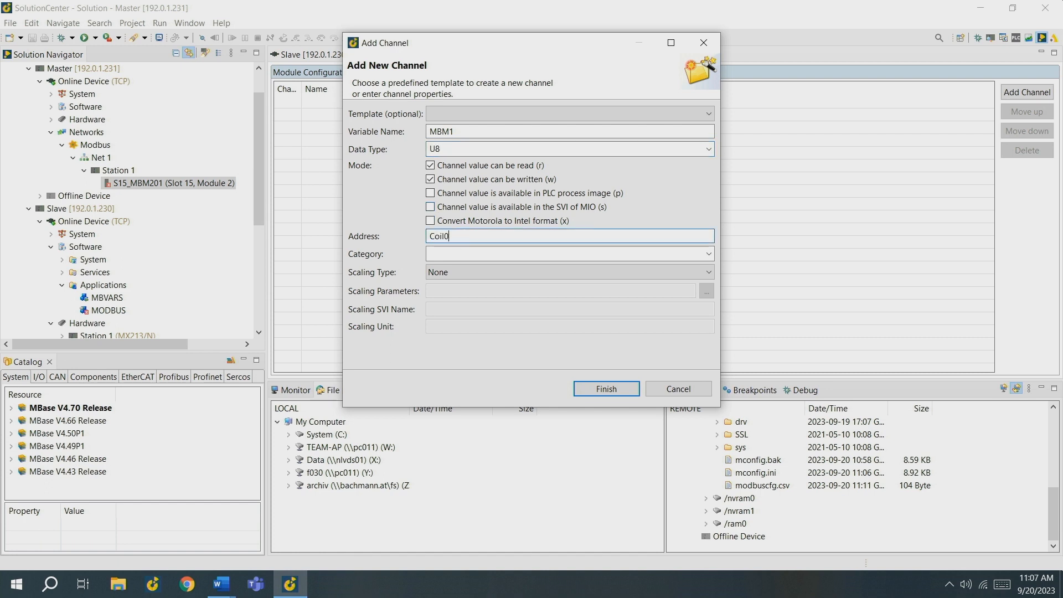
pyautogui.press('Return')
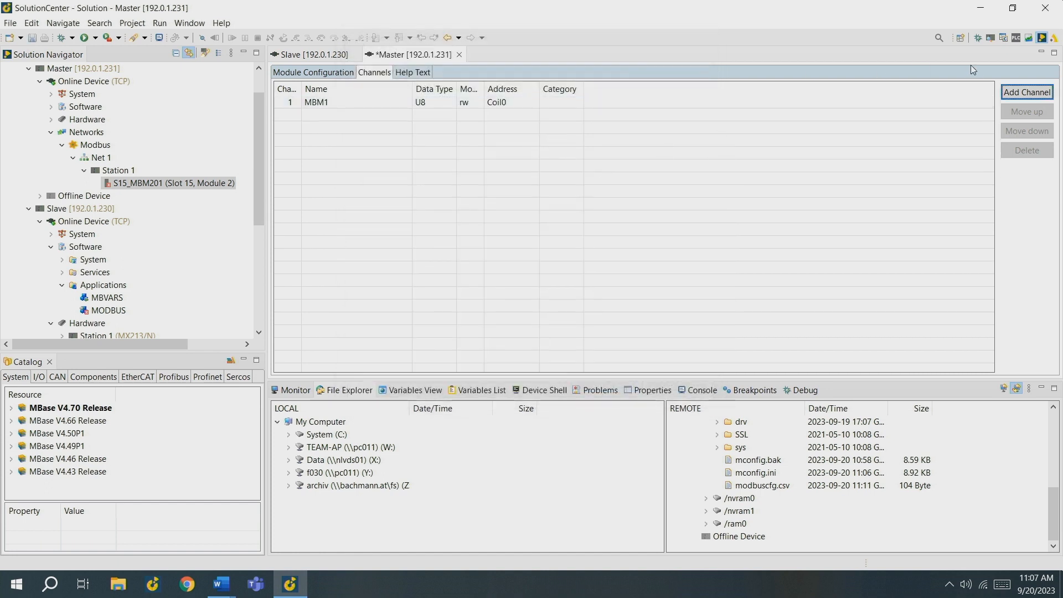
# Step: Add a second channel with variable name MBM2, data type U32 and address HReg0, keeping only the read and write modes
pyautogui.click(1011, 92)
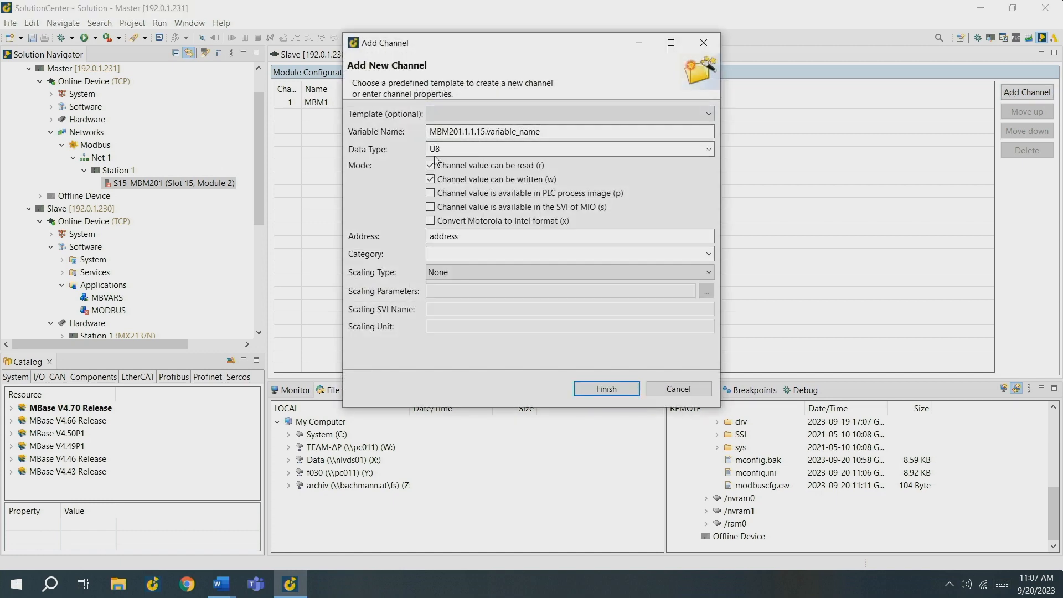
pyautogui.tripleClick(554, 131)
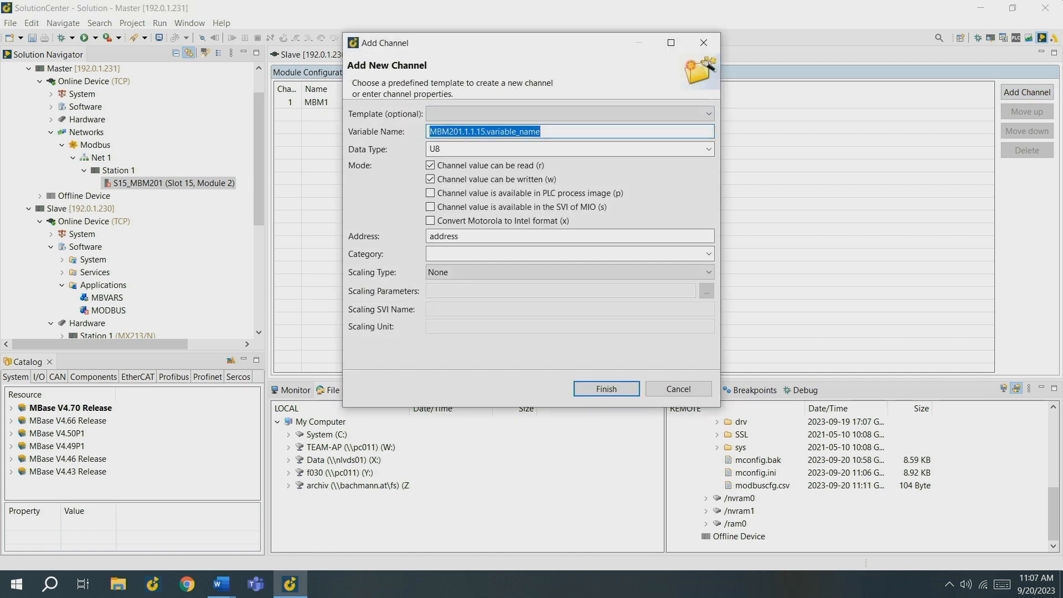
pyautogui.write('MBM2')
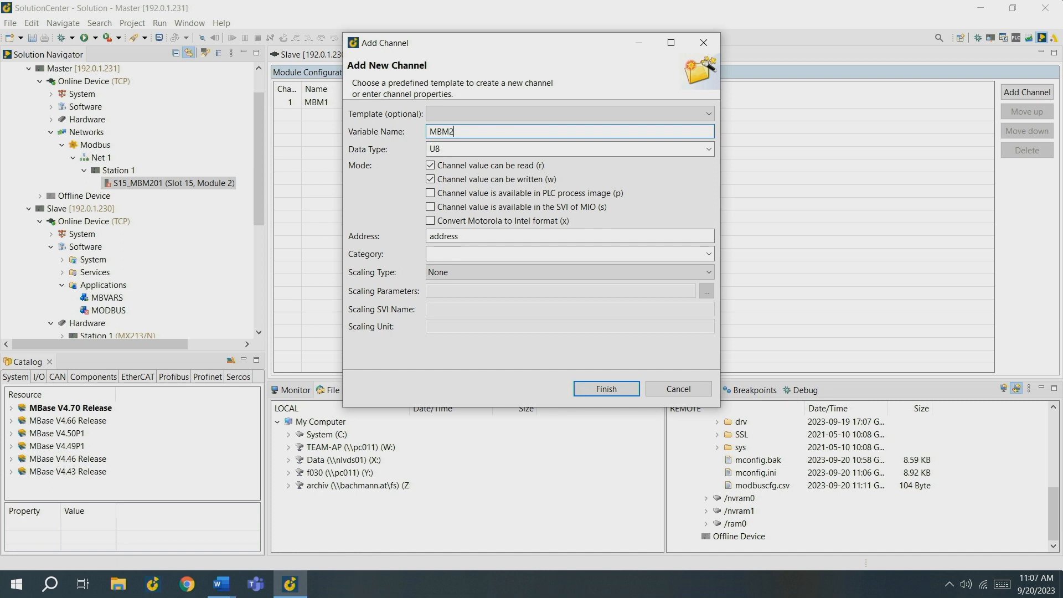
pyautogui.click(709, 148)
pyautogui.click(605, 190)
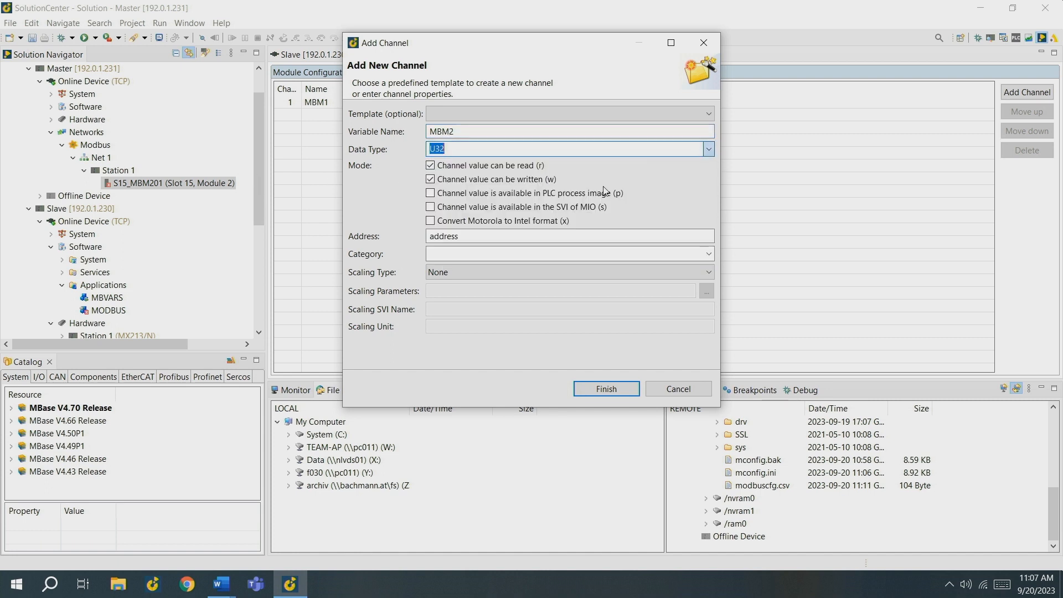
pyautogui.click(430, 193)
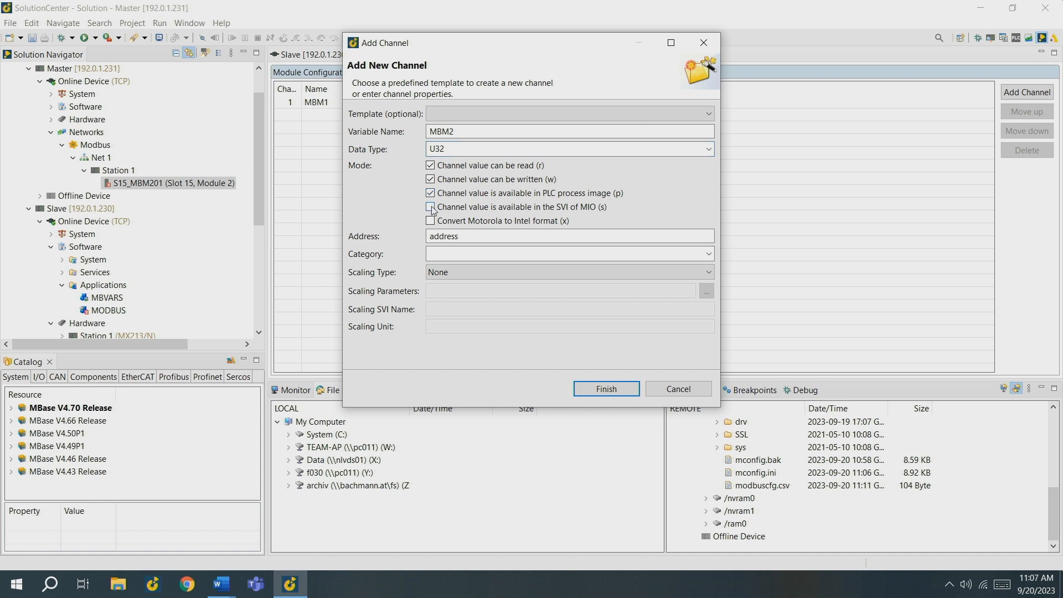
pyautogui.click(431, 195)
pyautogui.doubleClick(443, 236)
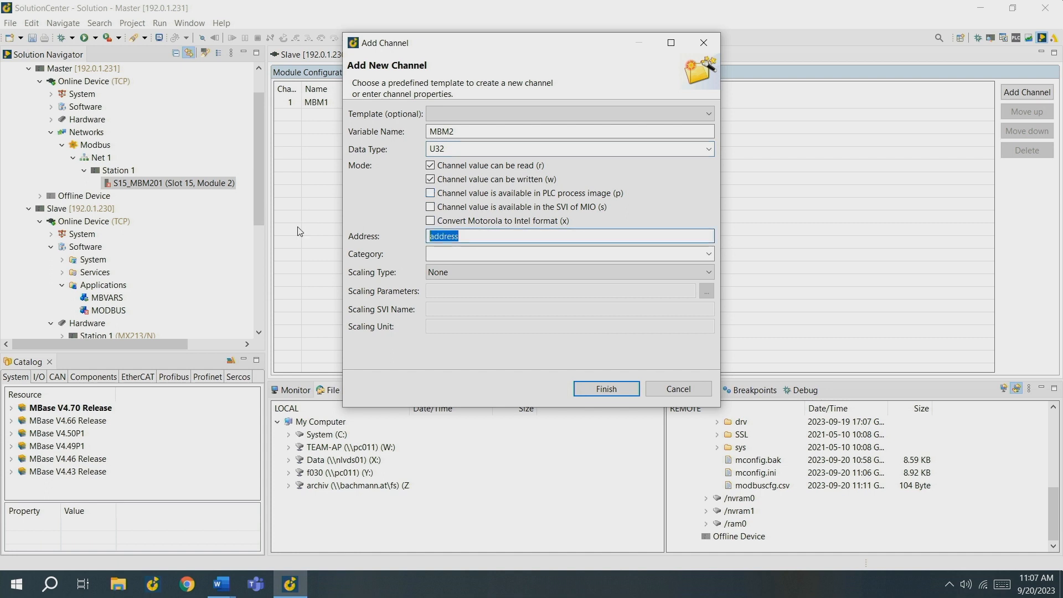
pyautogui.write('HReg0')
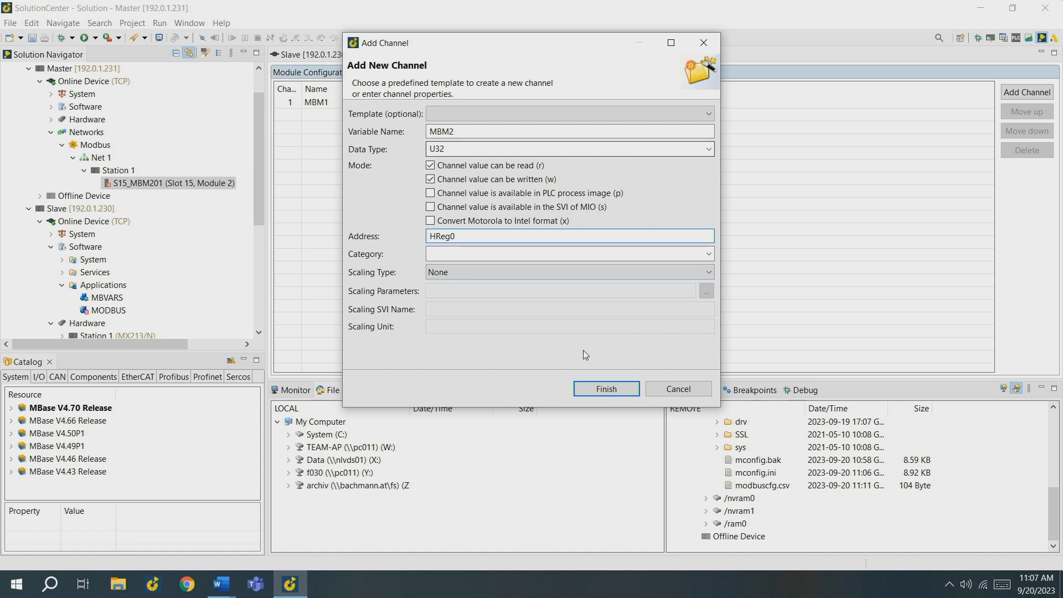
pyautogui.click(606, 389)
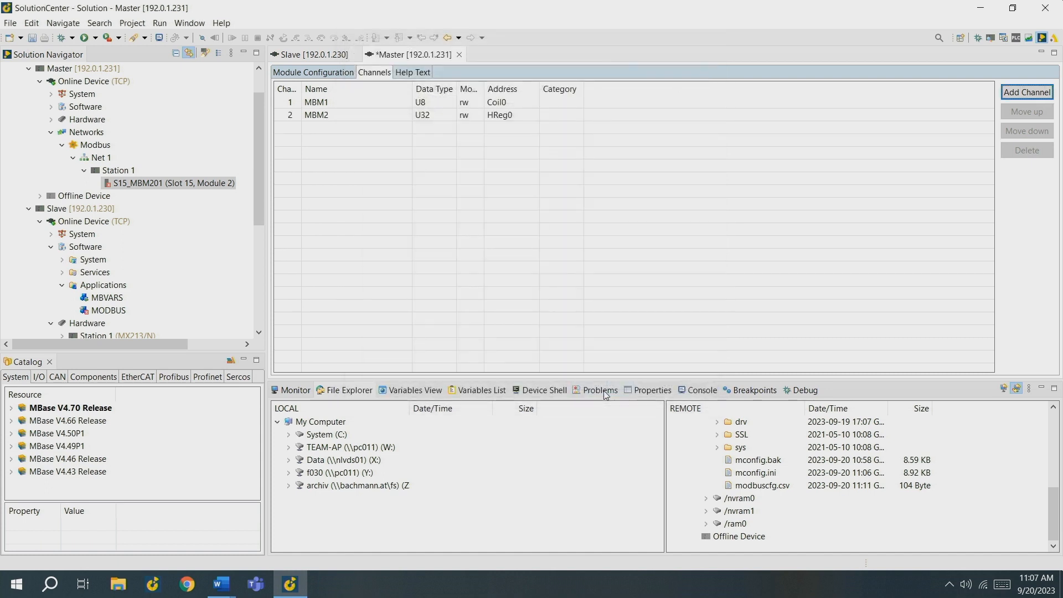
# Step: Add a third channel with data type U16 and address HReg2, keeping the default variable name
pyautogui.click(1028, 92)
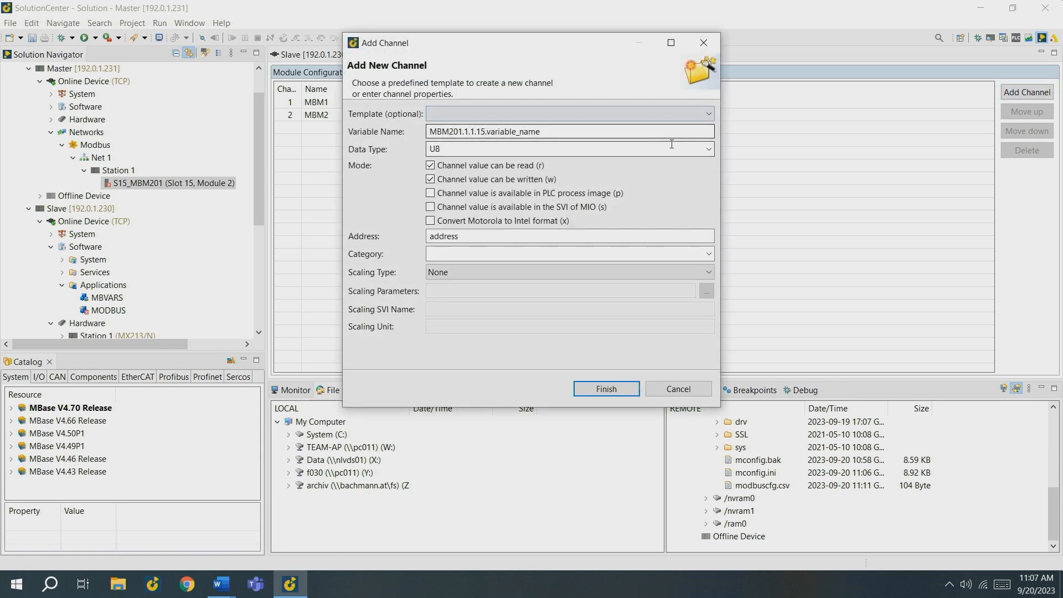
pyautogui.click(687, 150)
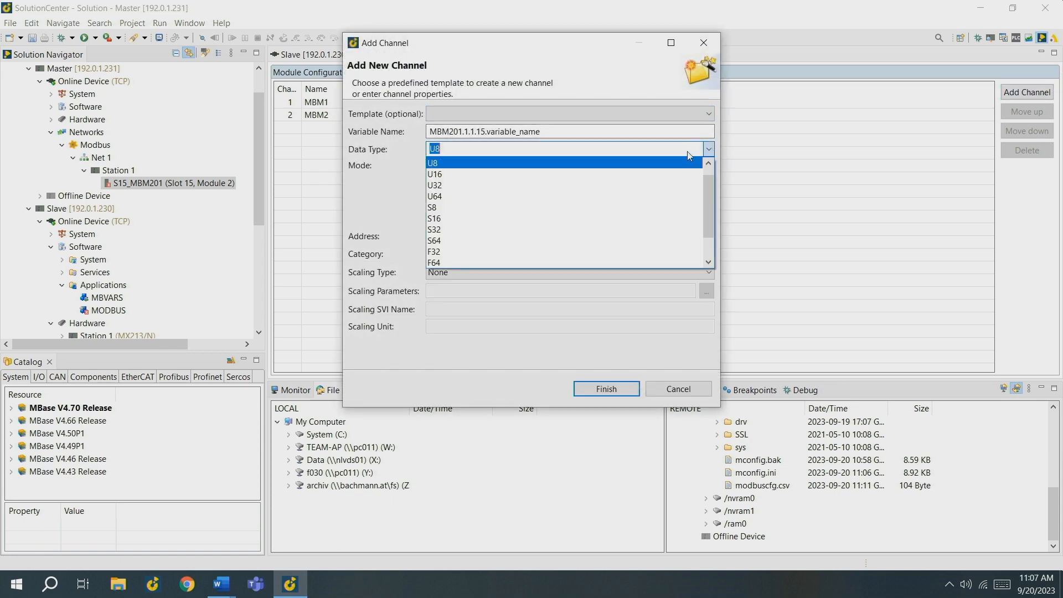
pyautogui.click(479, 175)
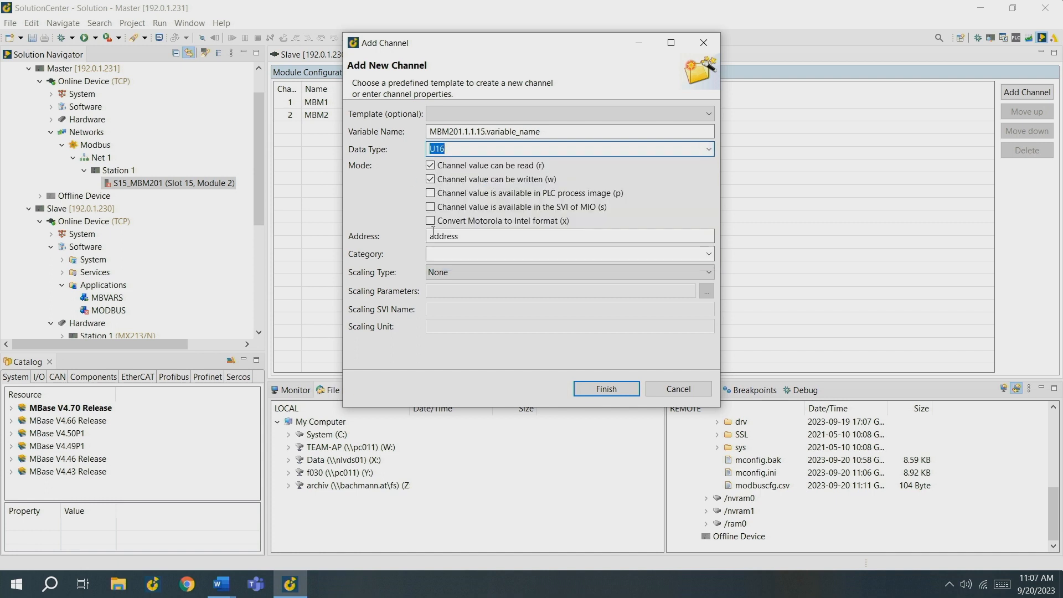
pyautogui.doubleClick(463, 236)
pyautogui.write('HReg2')
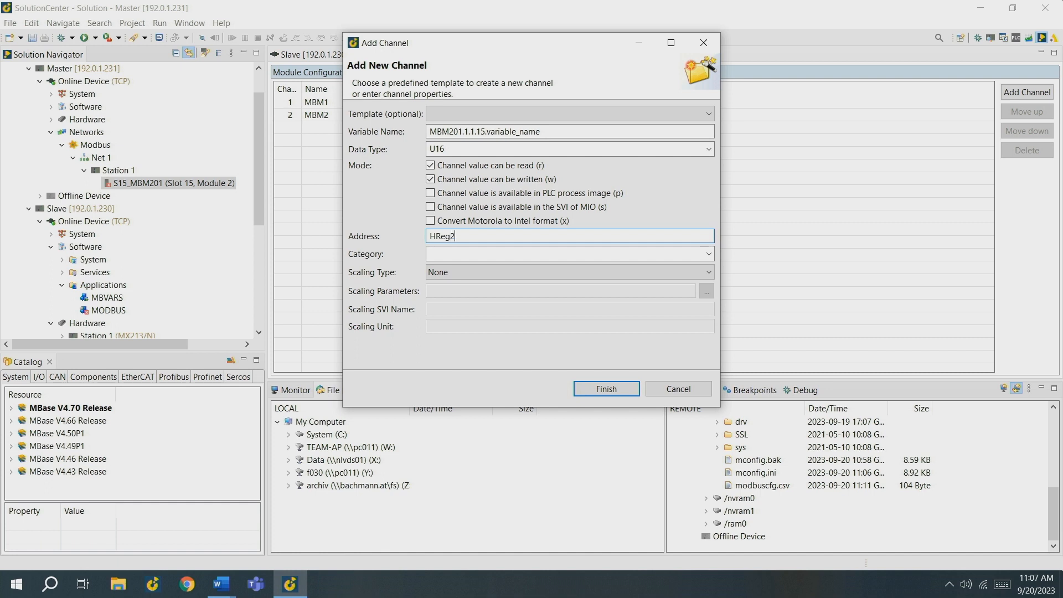
pyautogui.click(603, 390)
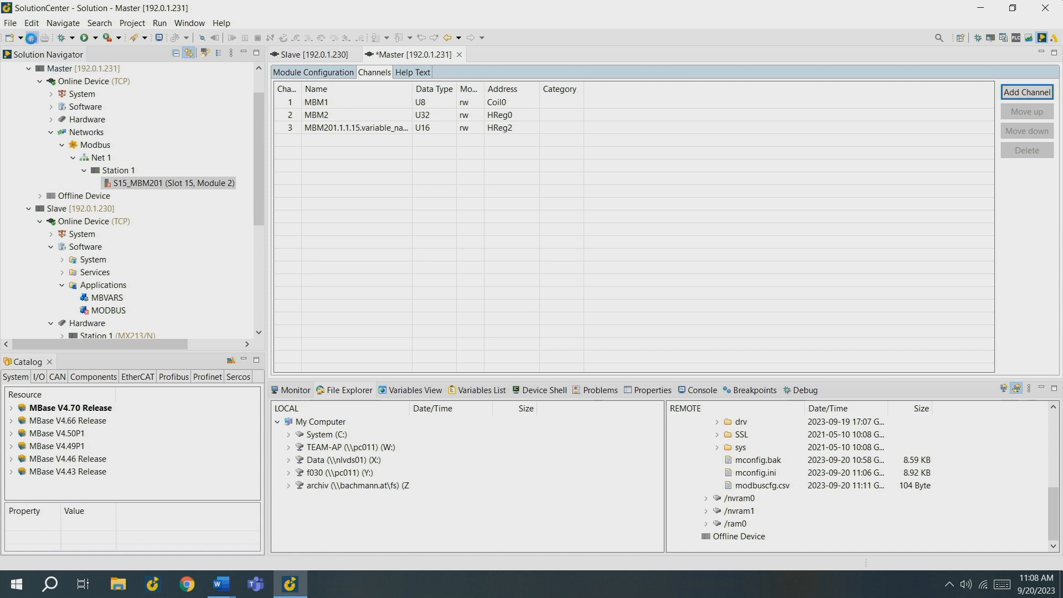
# Step: Save the Master configuration and reboot the Master's online device
pyautogui.click(32, 38)
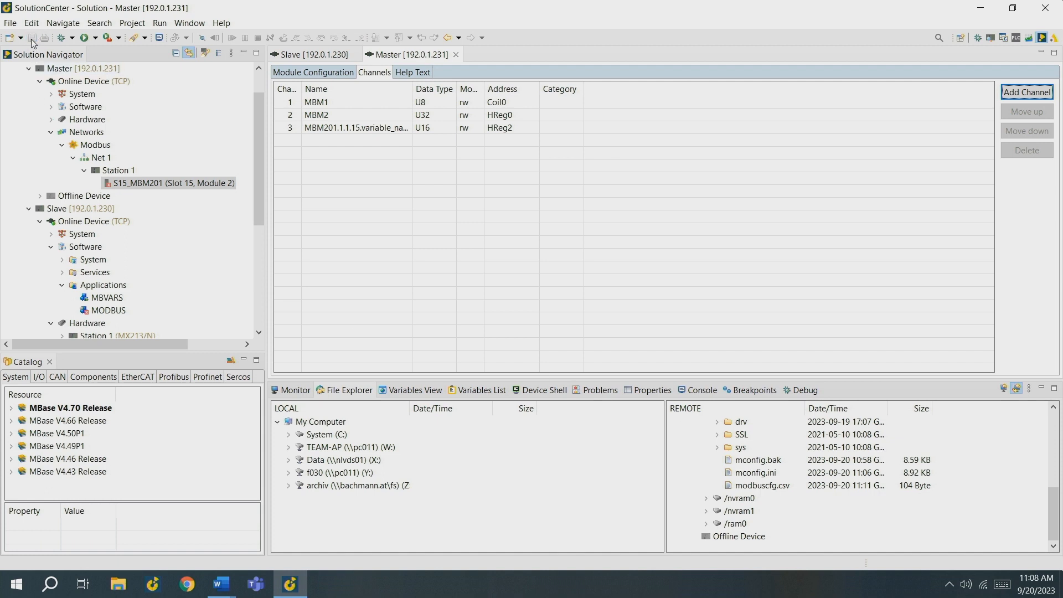
pyautogui.rightClick(101, 84)
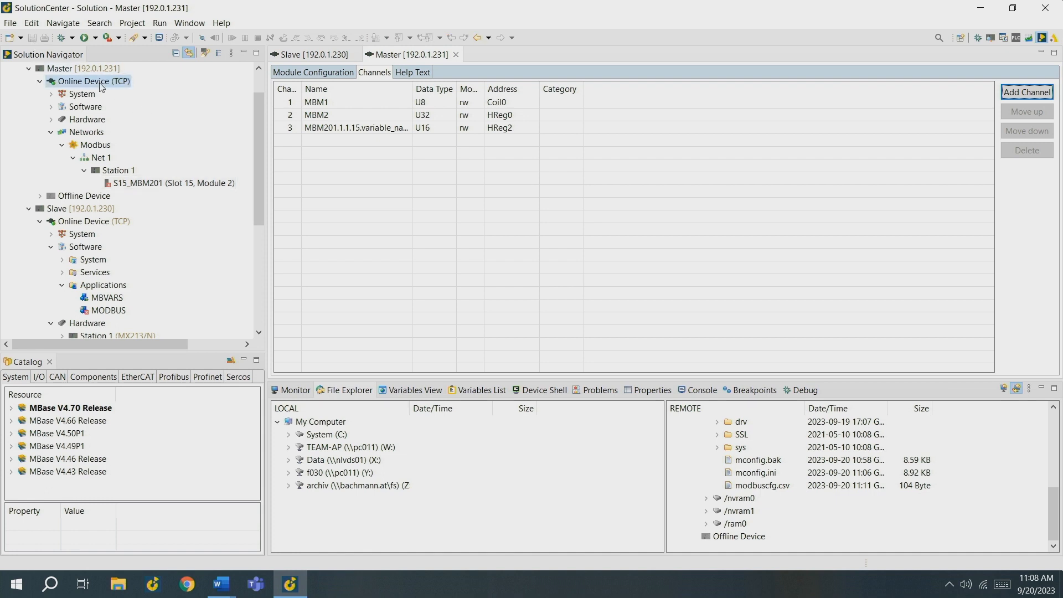
pyautogui.click(151, 227)
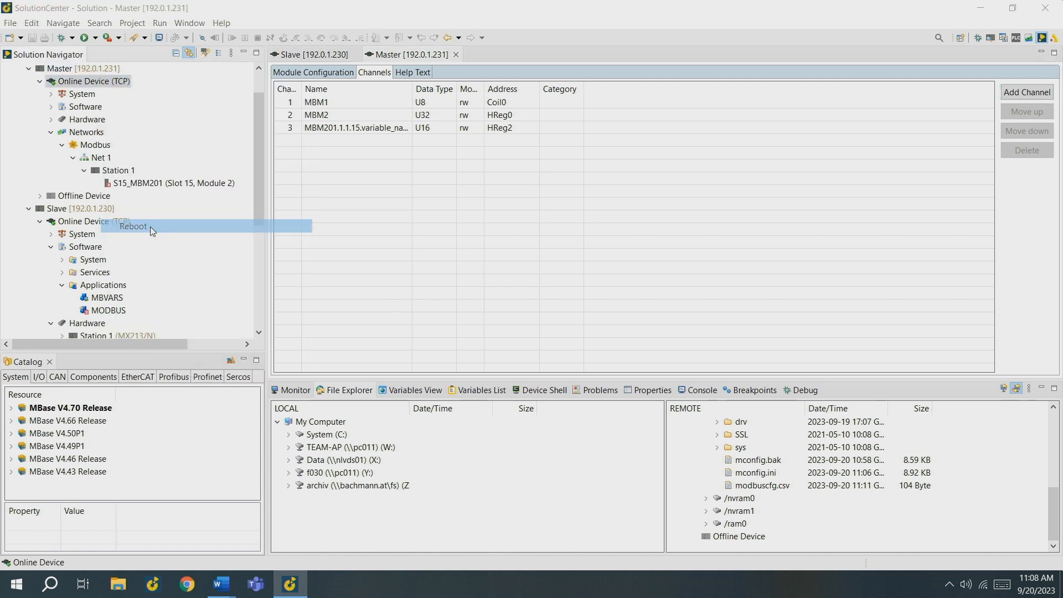
pyautogui.click(533, 288)
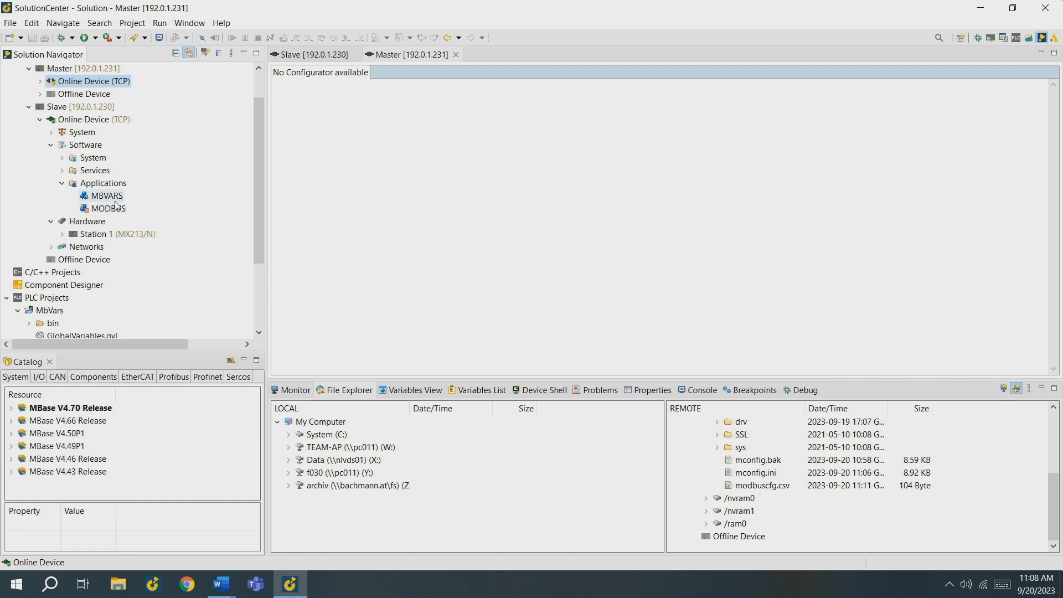
# Step: Reset the MODBUS application on the Slave and set it running again
pyautogui.click(101, 210)
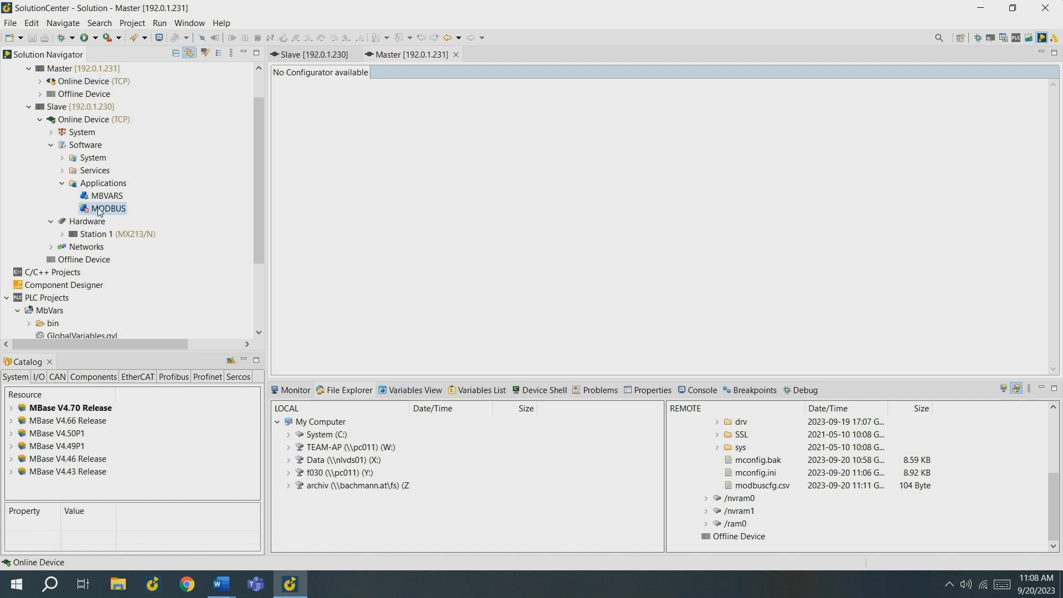
pyautogui.rightClick(100, 211)
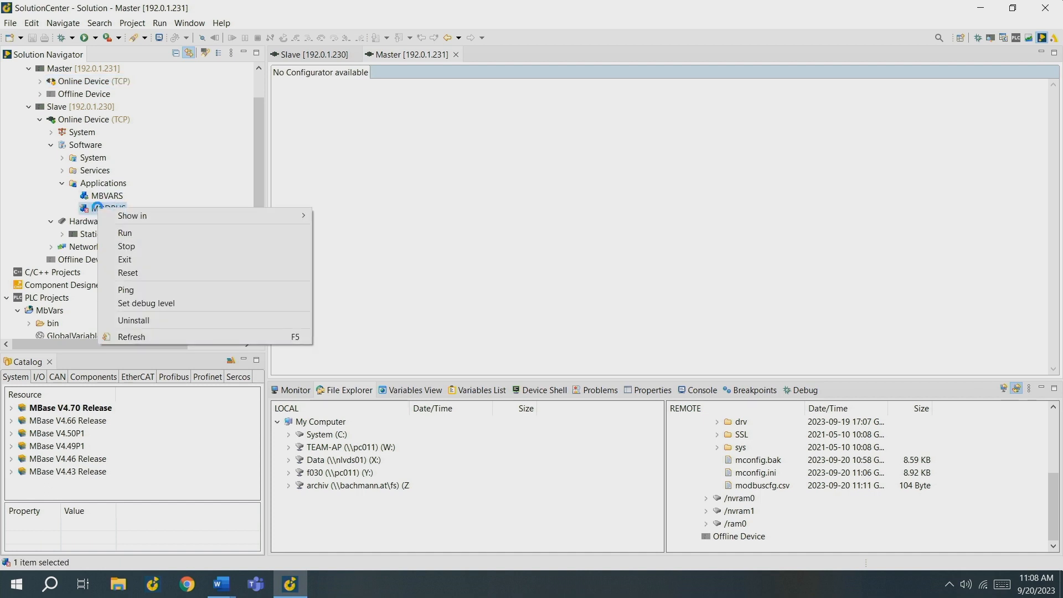
pyautogui.click(139, 272)
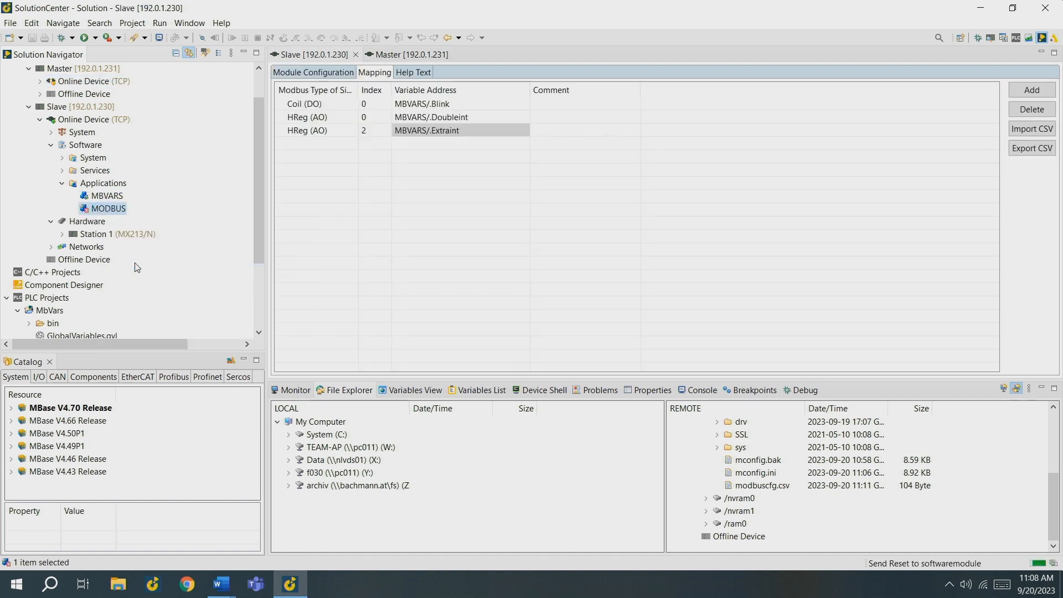
pyautogui.rightClick(98, 209)
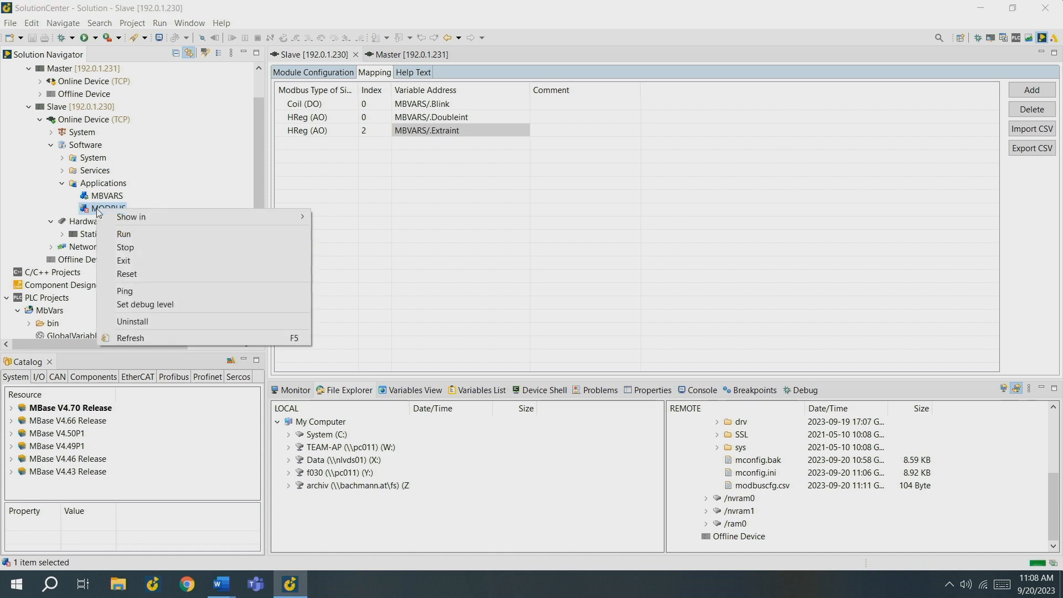
pyautogui.press('Return')
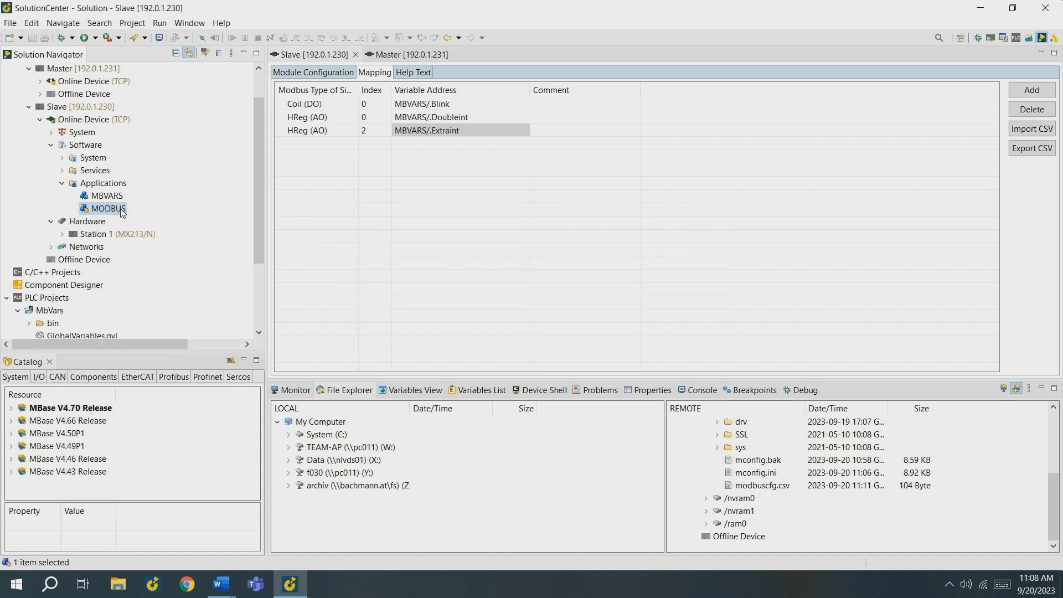
pyautogui.rightClick(122, 212)
pyautogui.click(164, 234)
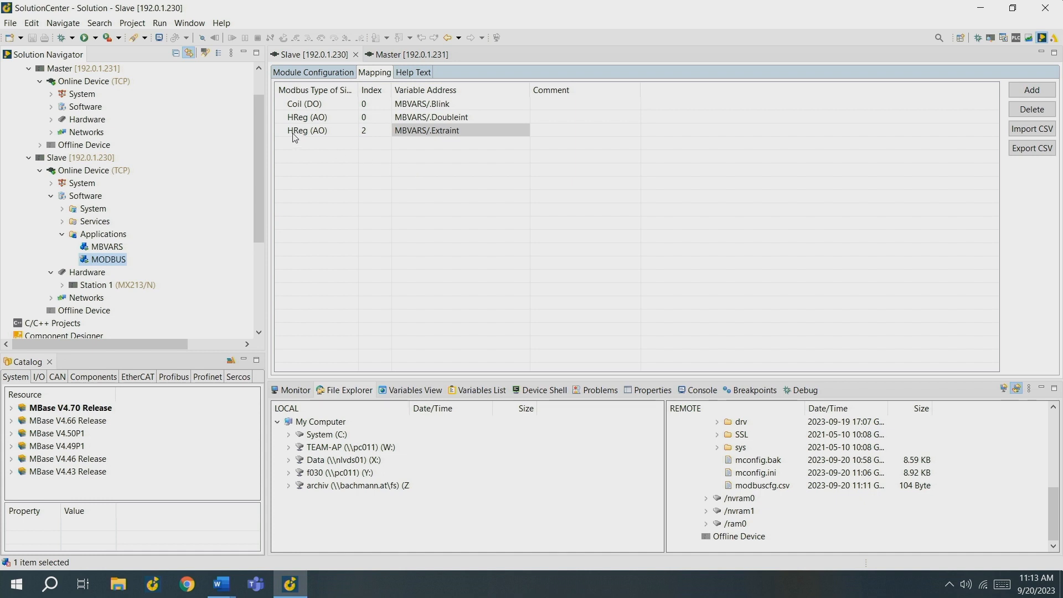
# Step: Open S15_MBM201 under the Master's Modbus Net 1, Station 1, and display its live channel values in the monitor
pyautogui.click(50, 133)
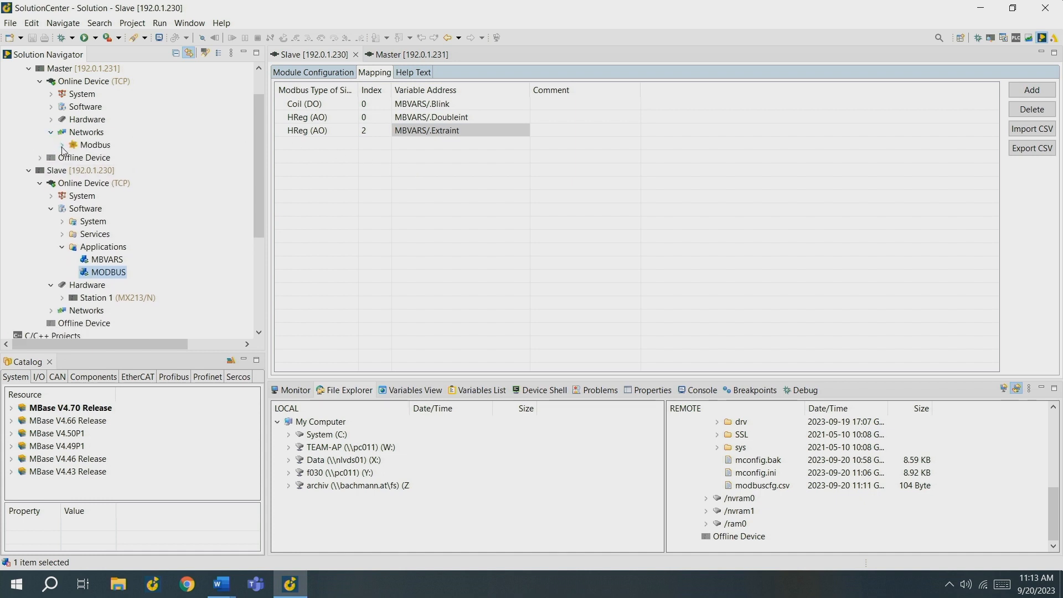
pyautogui.click(62, 146)
pyautogui.click(74, 158)
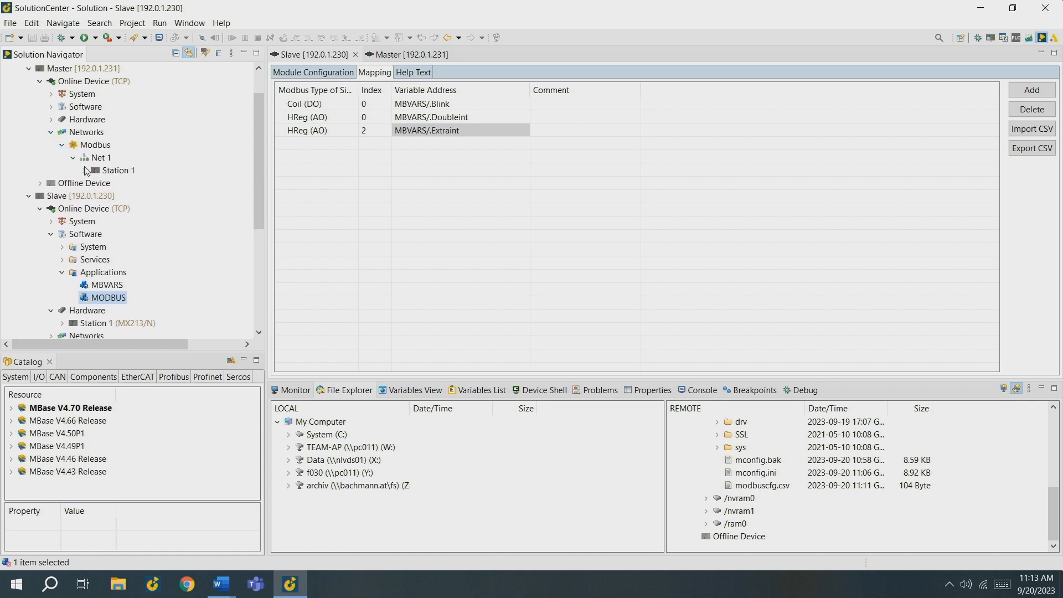
pyautogui.click(84, 170)
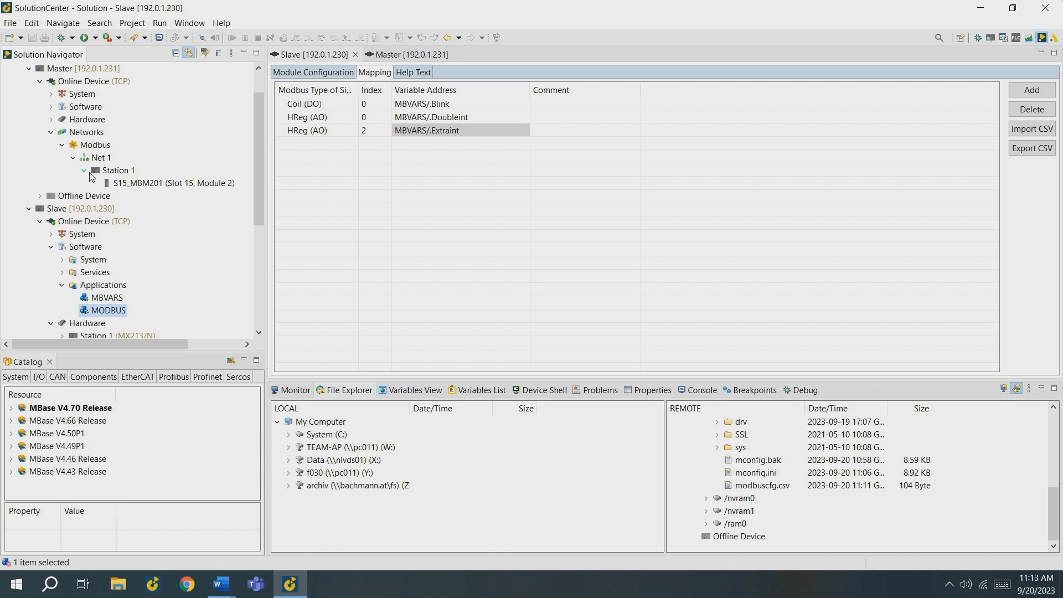
pyautogui.click(118, 187)
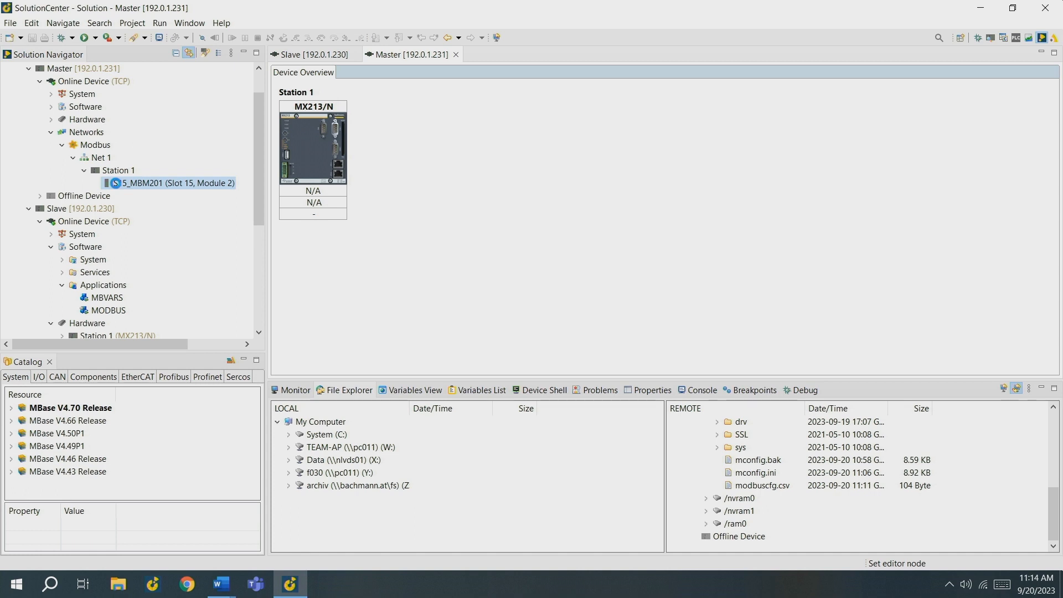
pyautogui.click(297, 391)
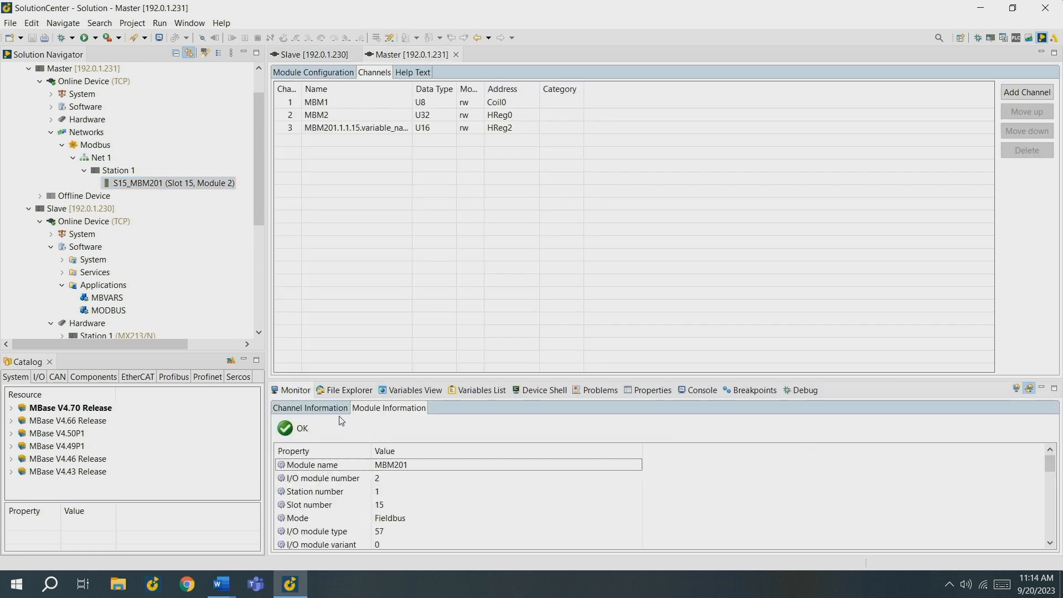
pyautogui.click(295, 409)
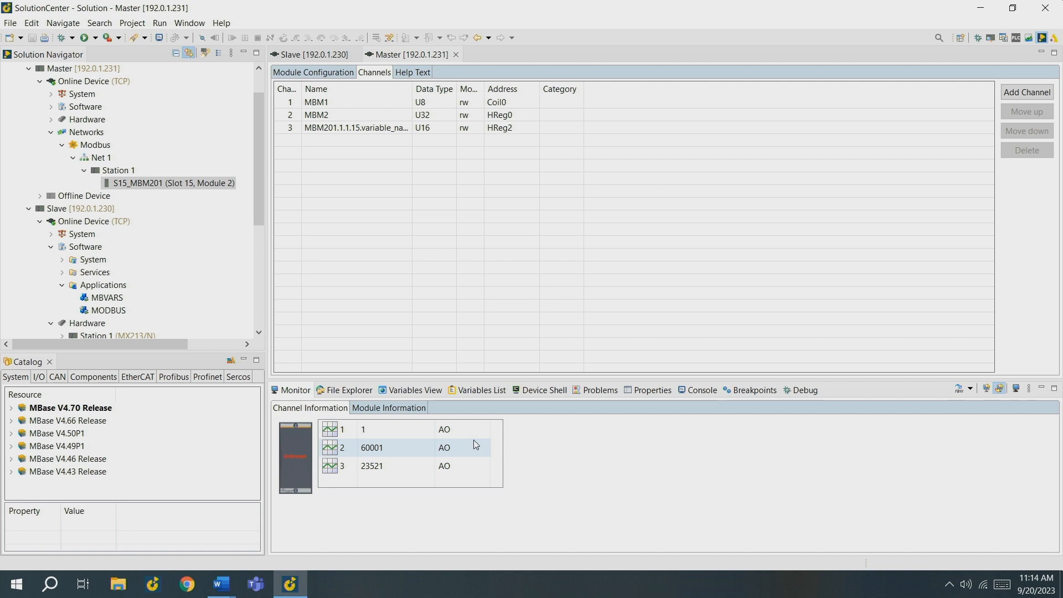
# Step: Write the raw value 300 to channel 2 of the MBM201 module
pyautogui.doubleClick(386, 456)
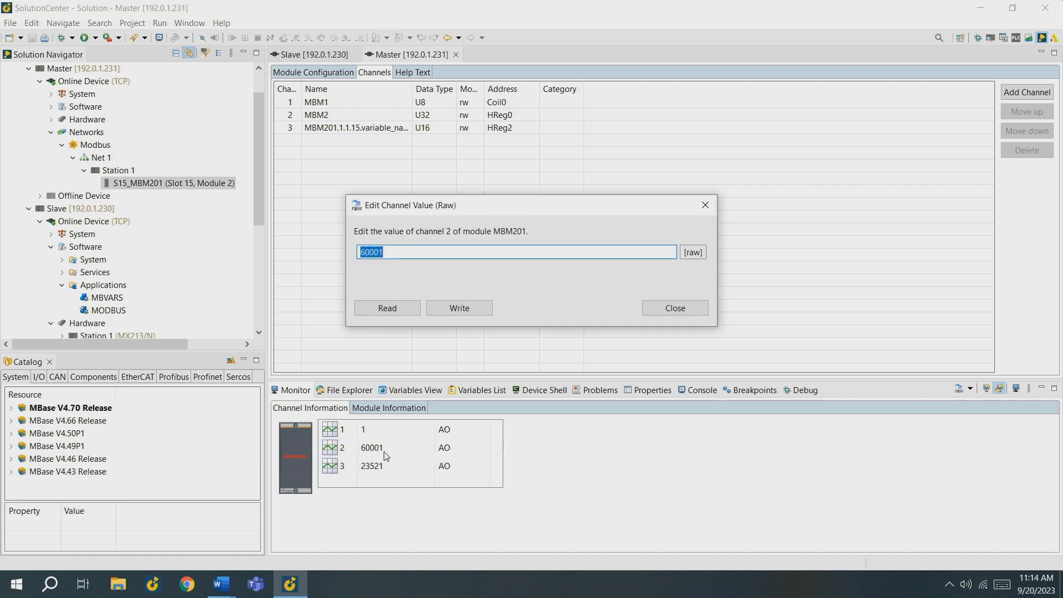
pyautogui.write('300')
pyautogui.press('Return')
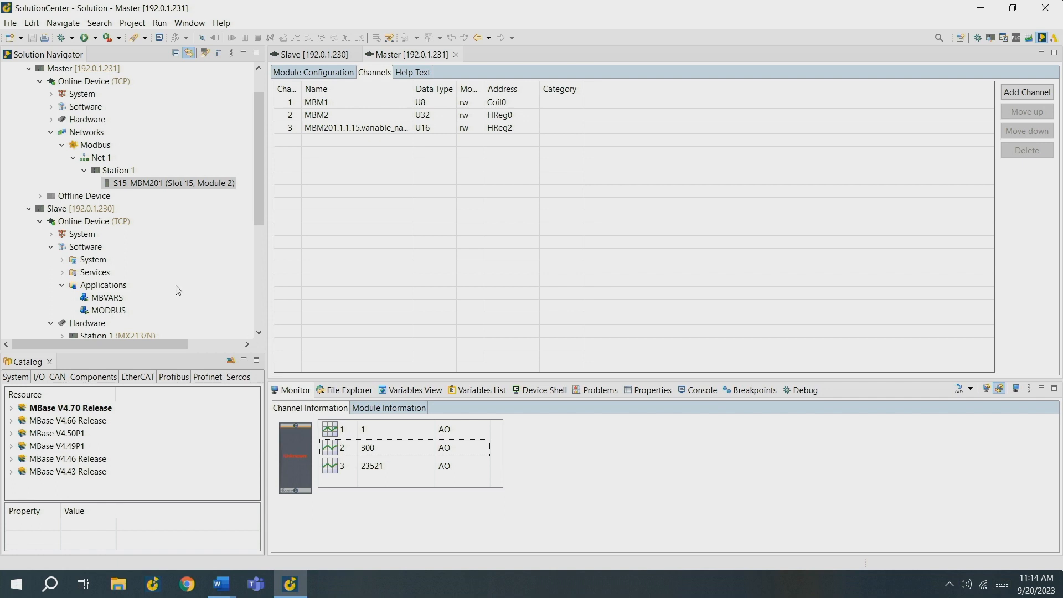
# Step: Open the Slave's MBVARS application and list its live variables to check the value written from the Master
pyautogui.doubleClick(109, 299)
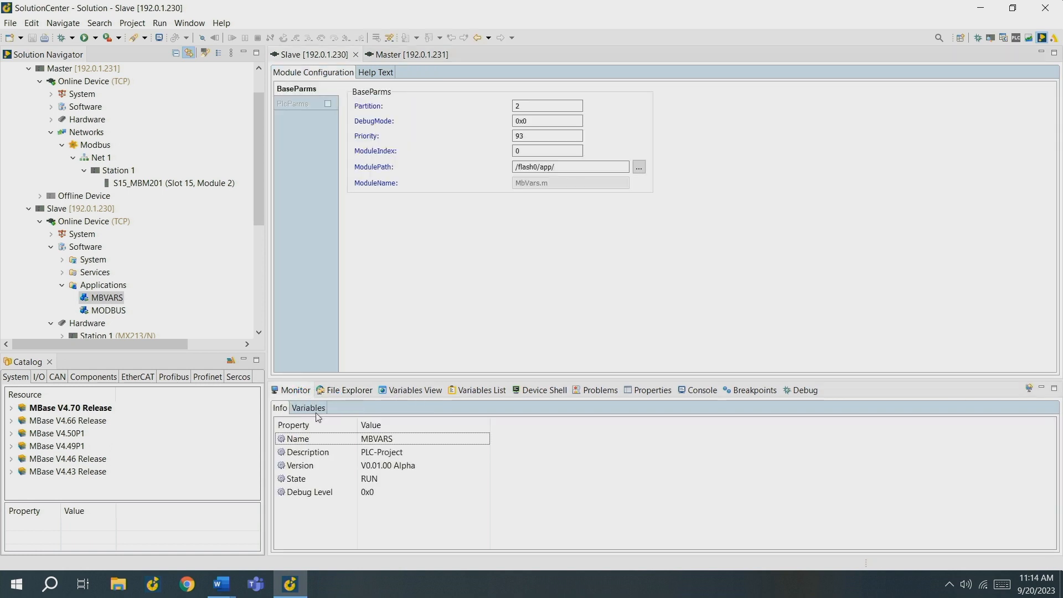
pyautogui.click(315, 410)
pyautogui.click(282, 457)
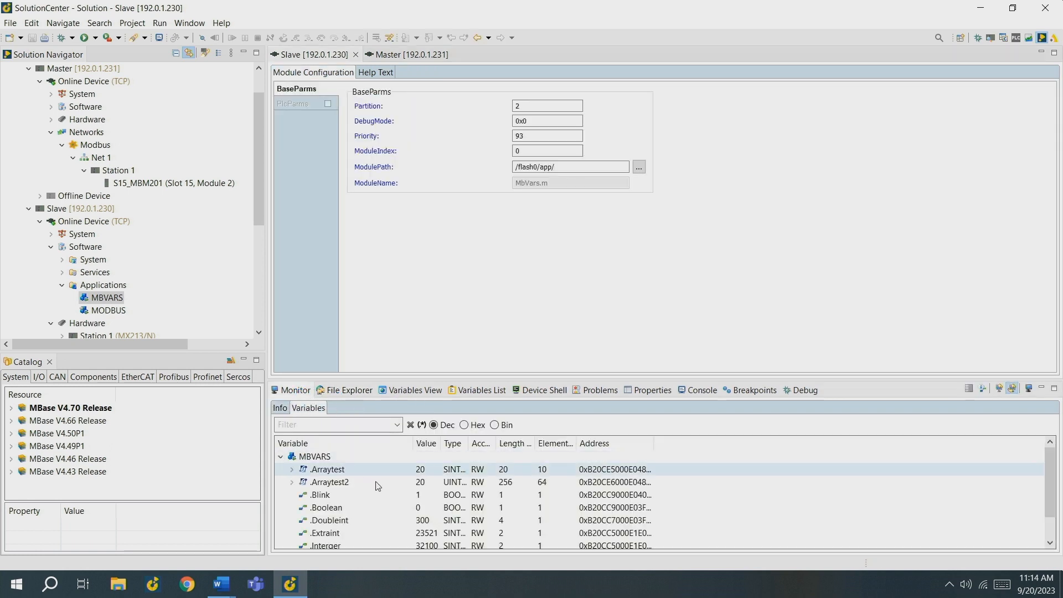